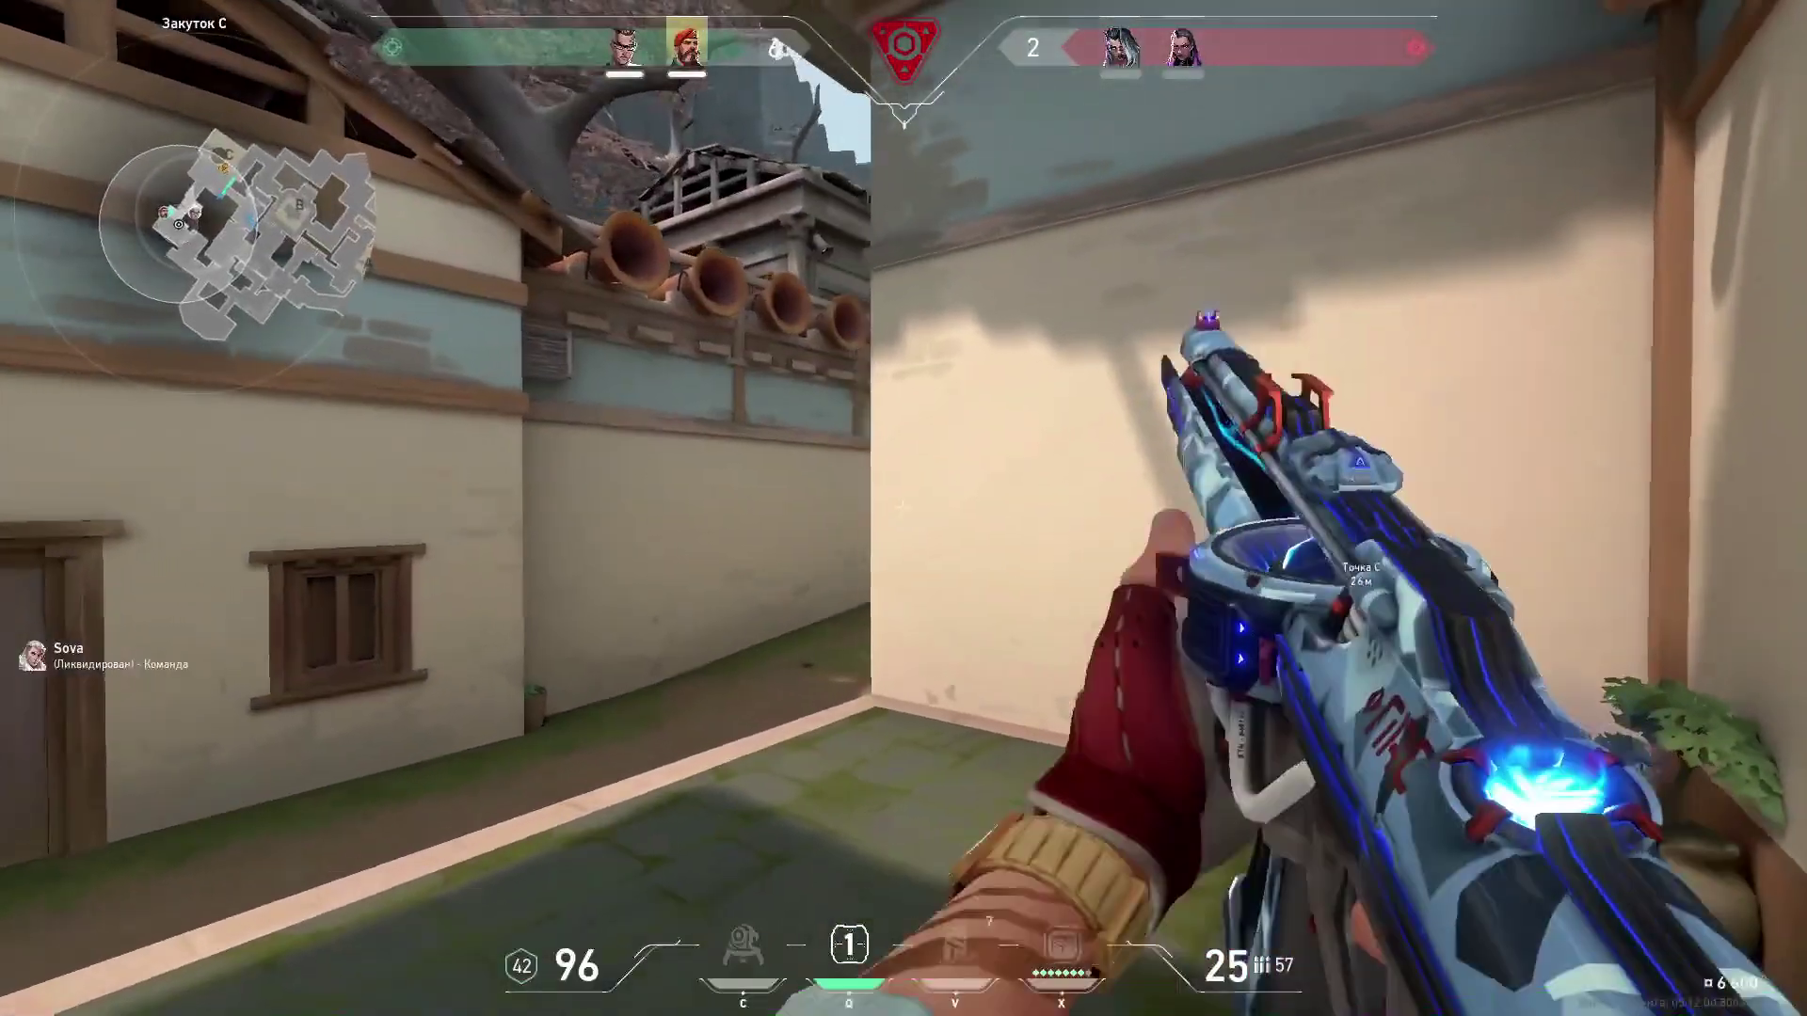
Step: Fight enemies down the alley using the rifle, sniper scope and knife
{"action": "left_click", "coordinate": [904, 509]}
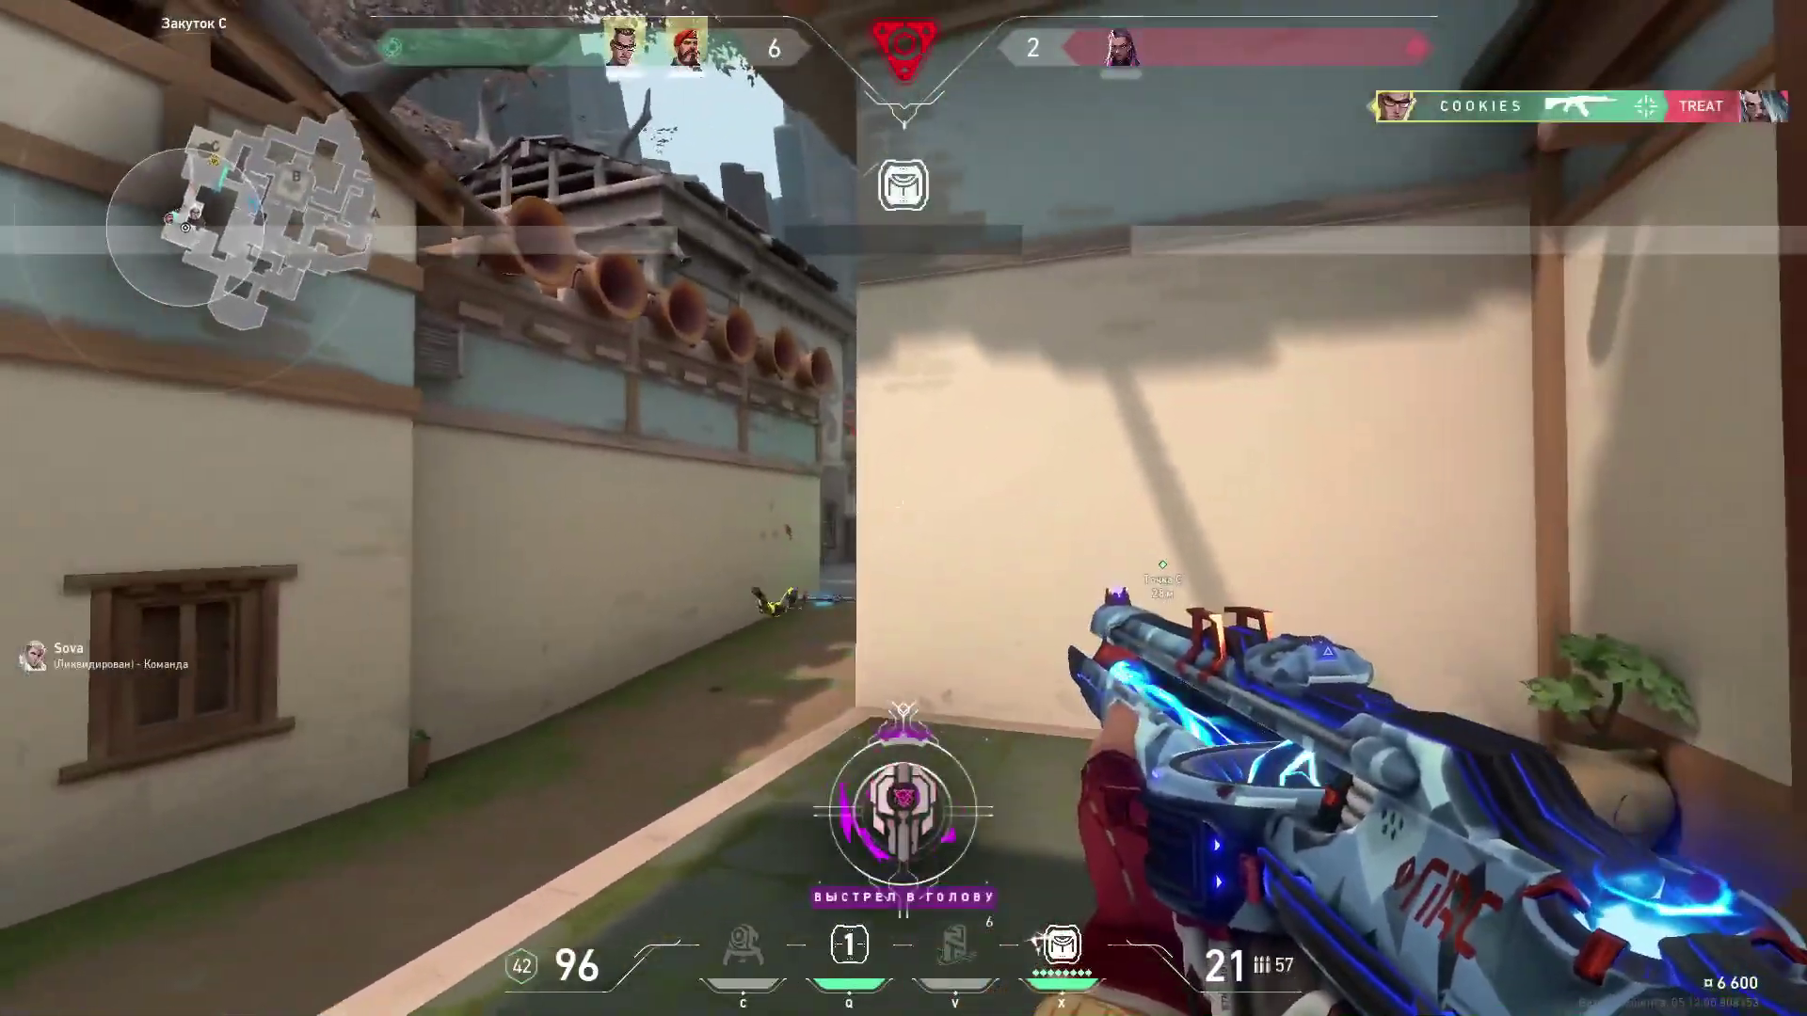
{"action": "left_click", "coordinate": [905, 508]}
{"action": "key", "text": "w"}
{"action": "left_click", "coordinate": [905, 508]}
{"action": "left_click", "coordinate": [905, 509]}
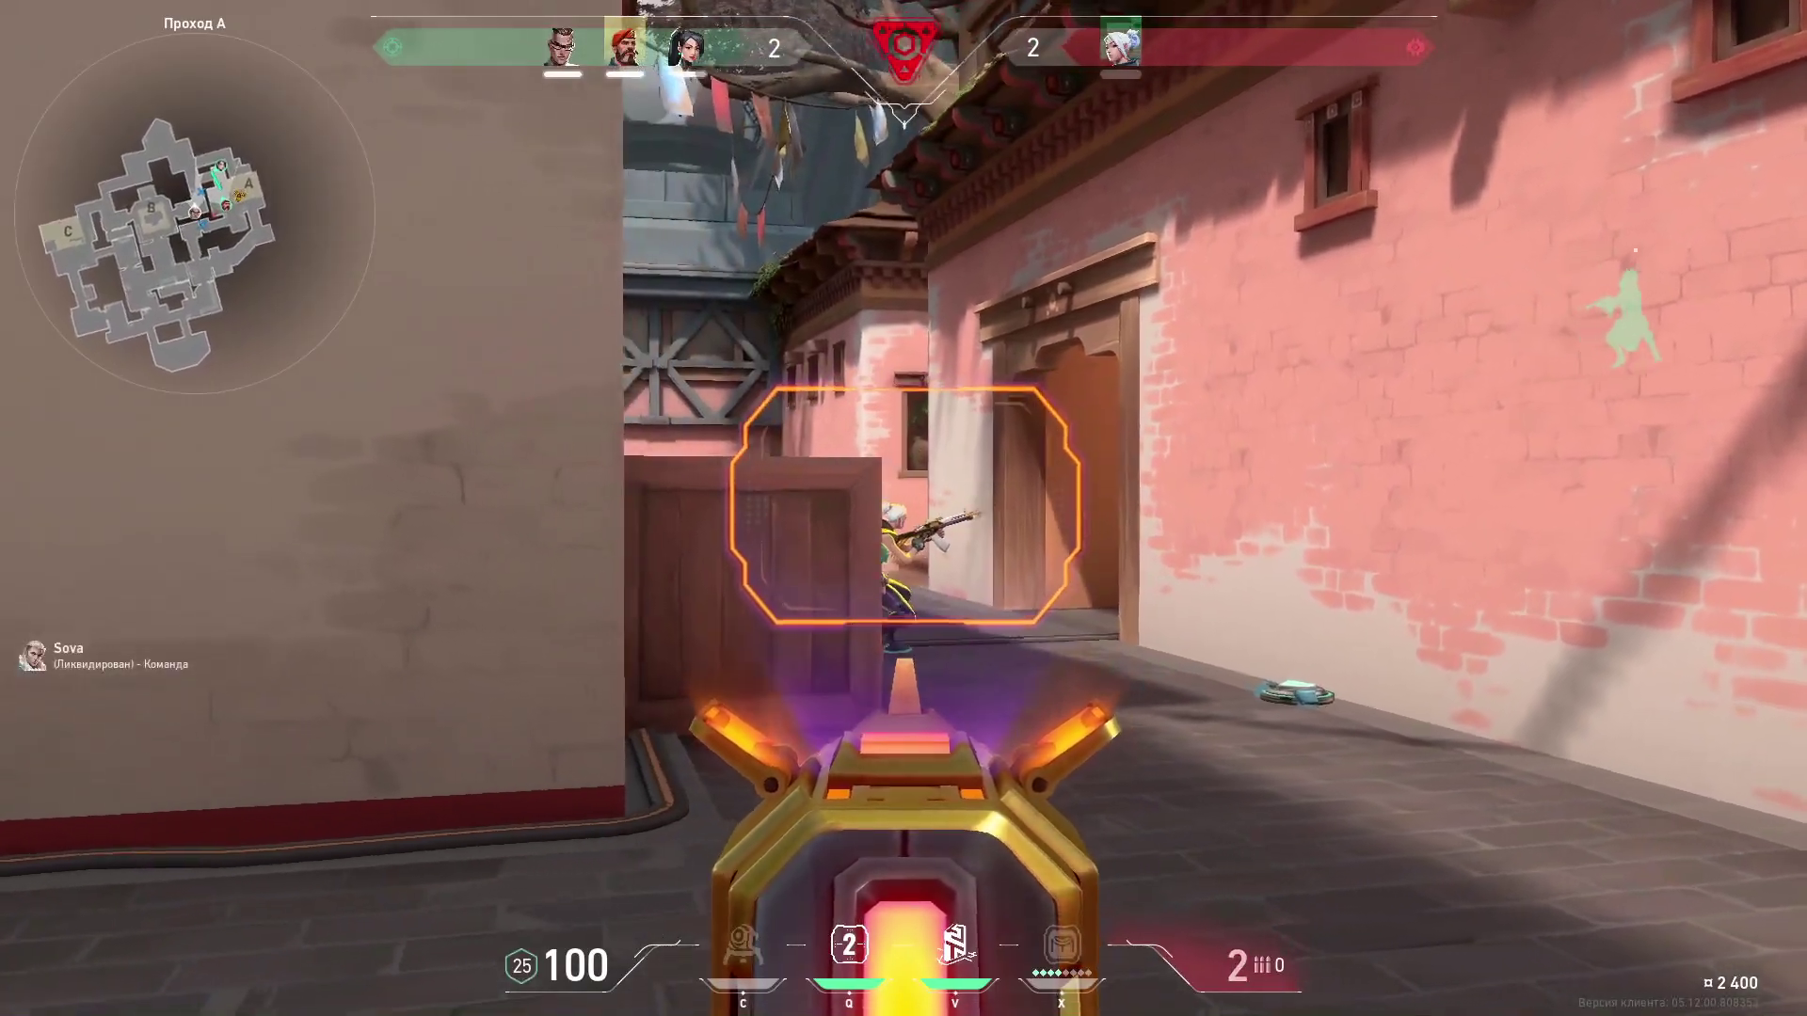
{"action": "left_click", "coordinate": [904, 508]}
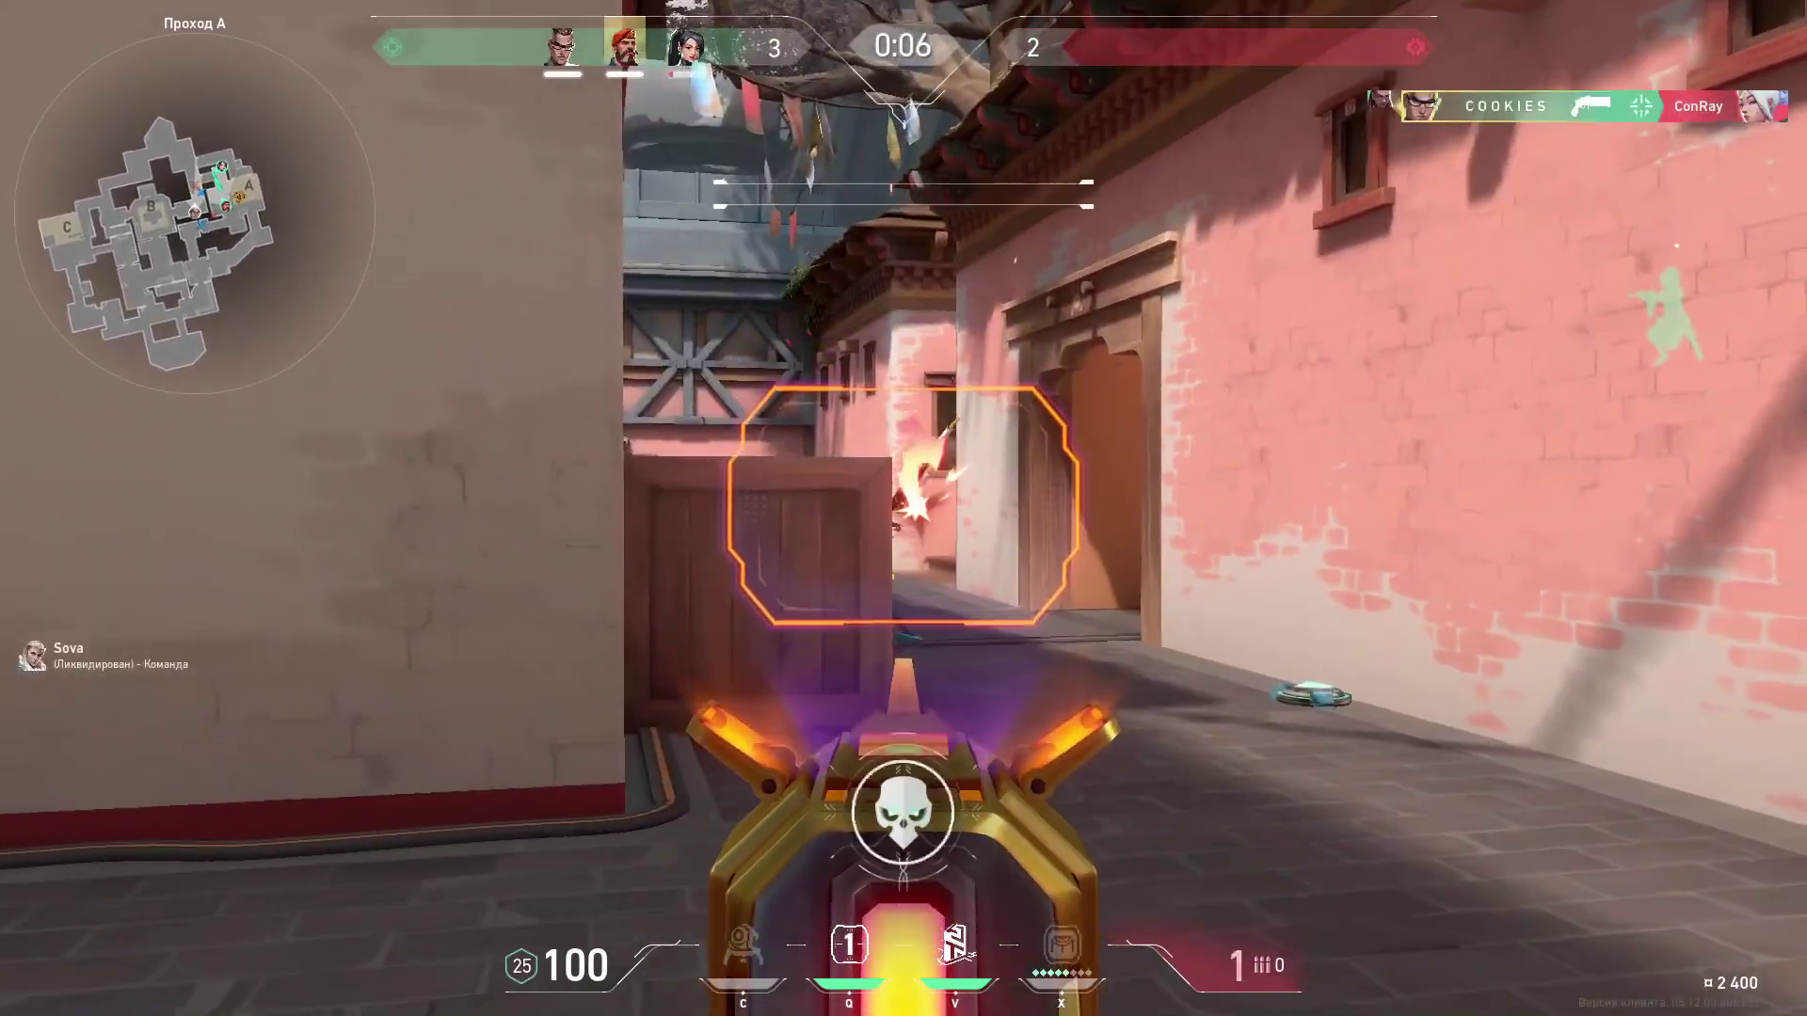
{"action": "key", "text": "3"}
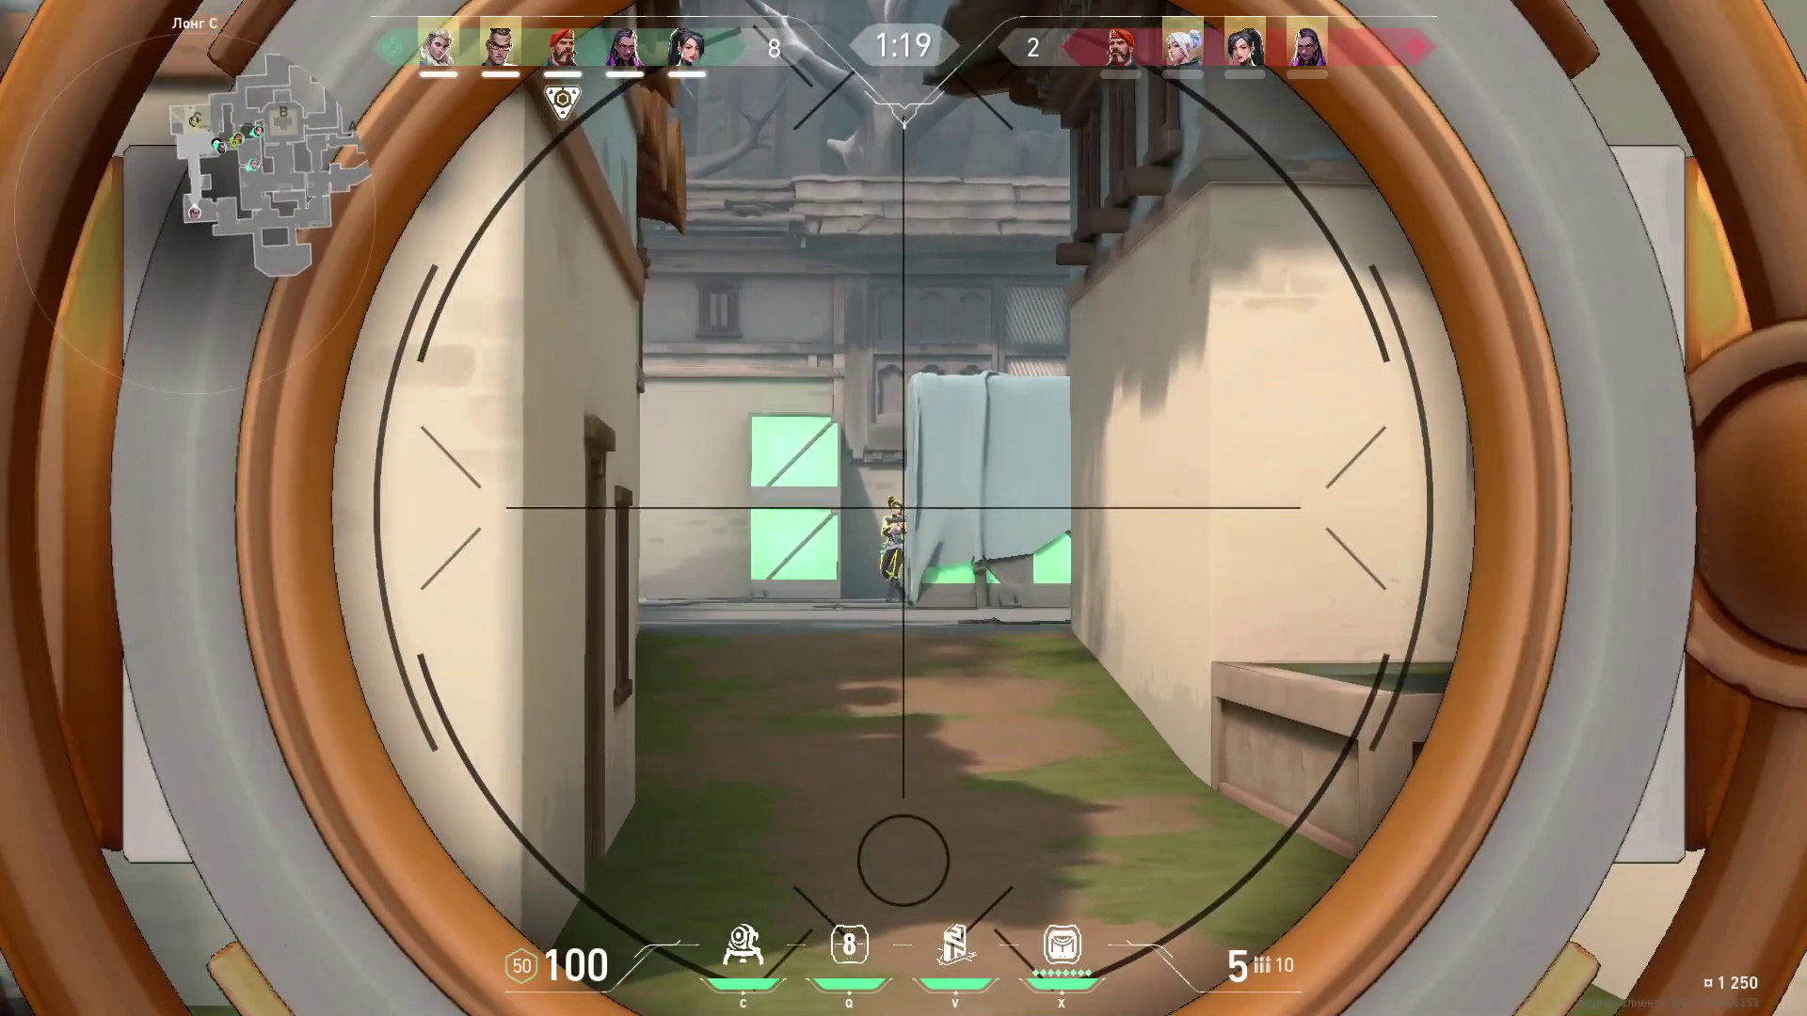
{"action": "left_click", "coordinate": [904, 509]}
{"action": "key", "text": "3"}
{"action": "key", "text": "y"}
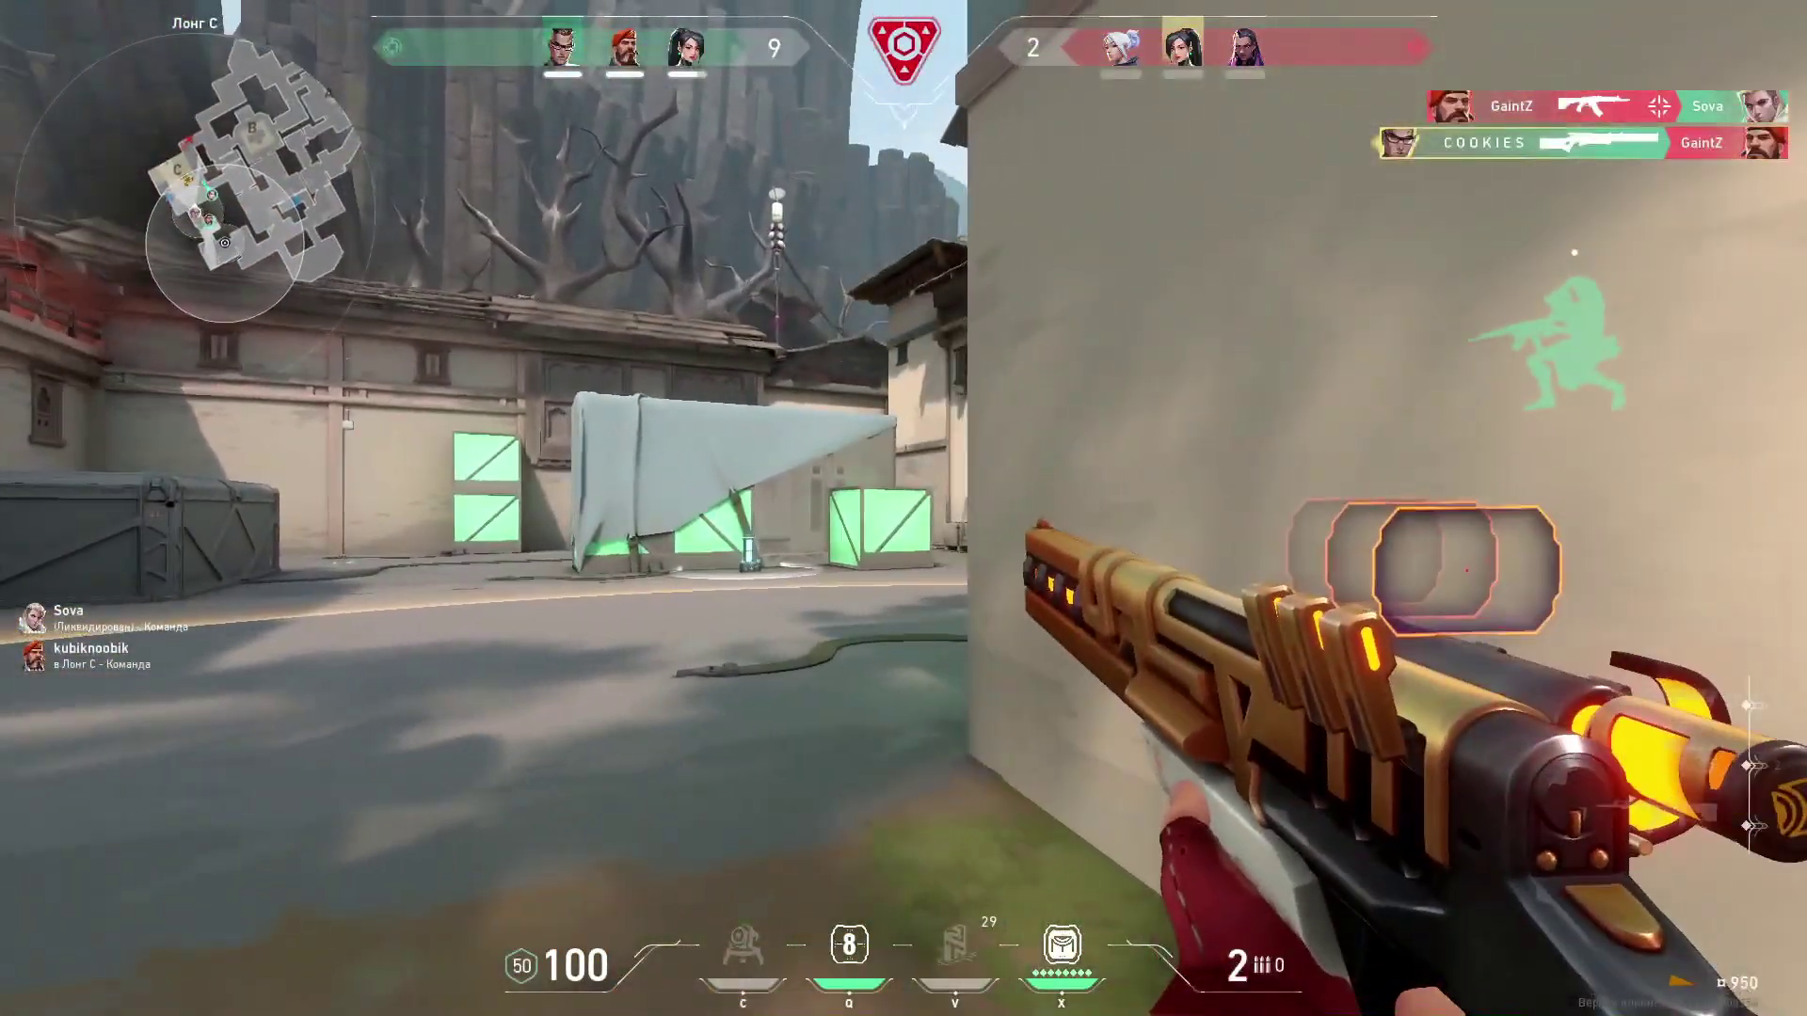
{"action": "right_click", "coordinate": [903, 509]}
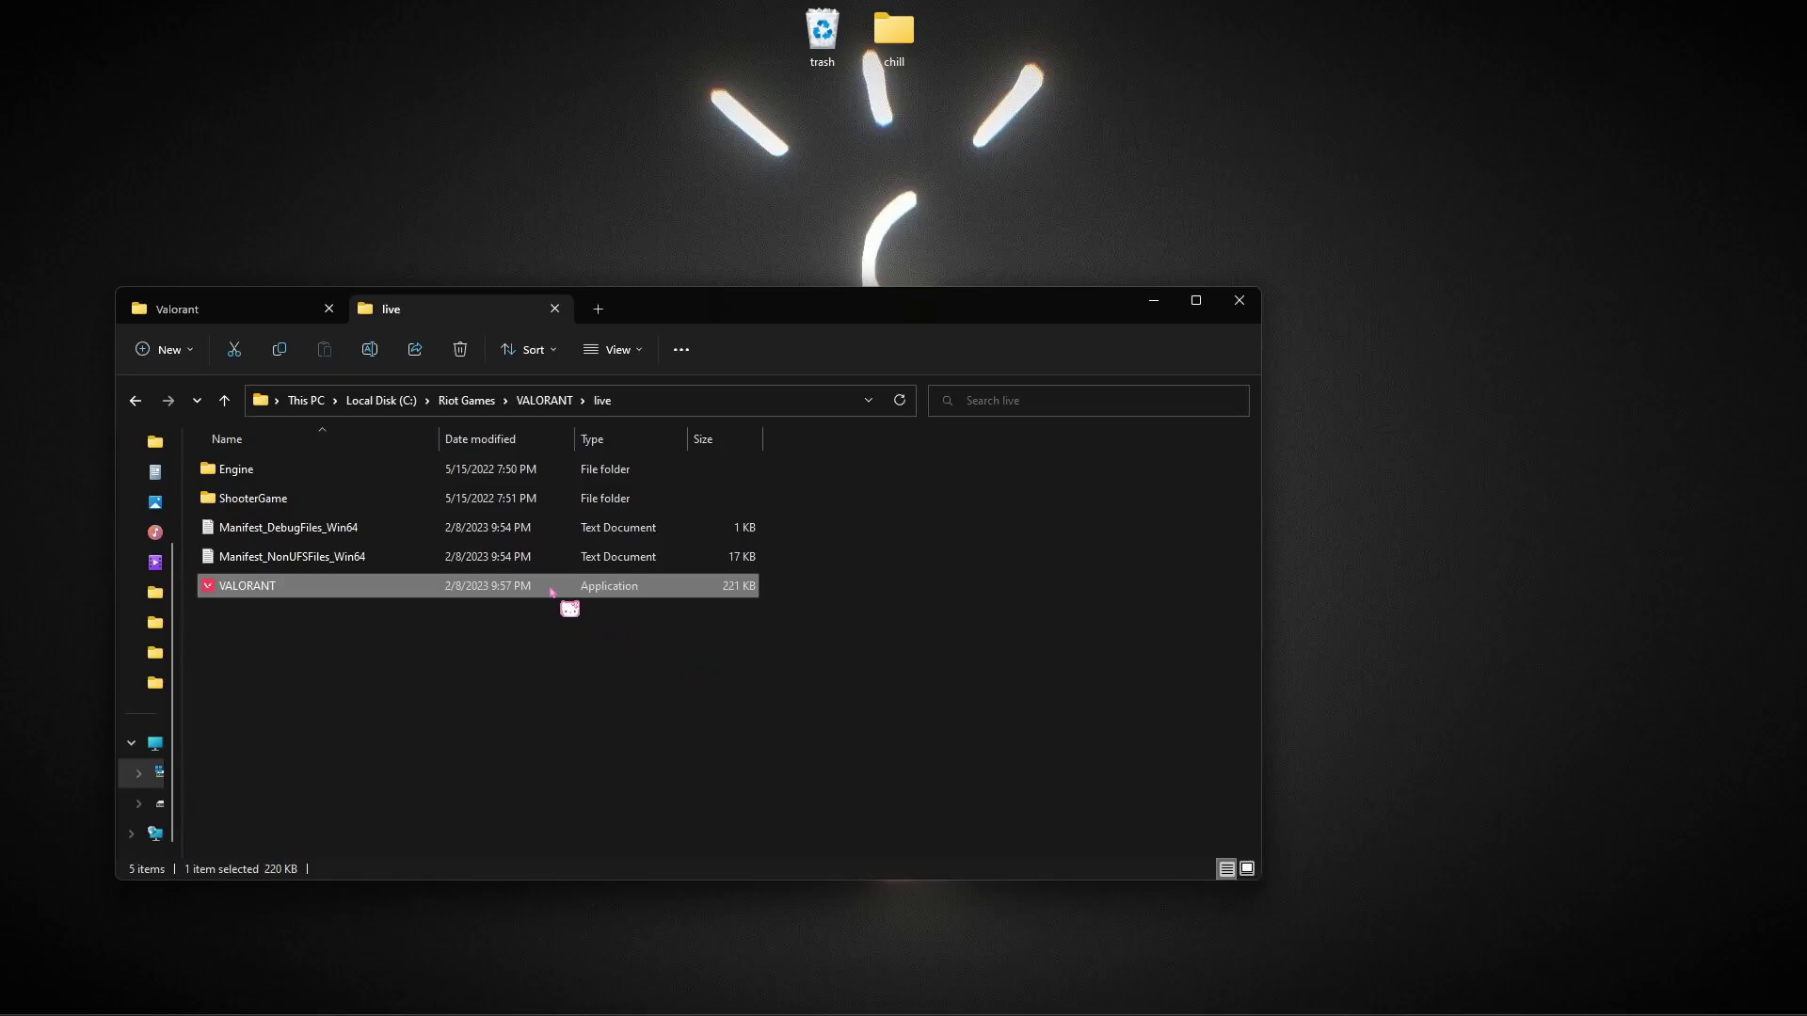
Step: Disable fullscreen optimizations and override high-DPI scaling in VALORANT's properties, then confirm
{"action": "right_click", "coordinate": [551, 591]}
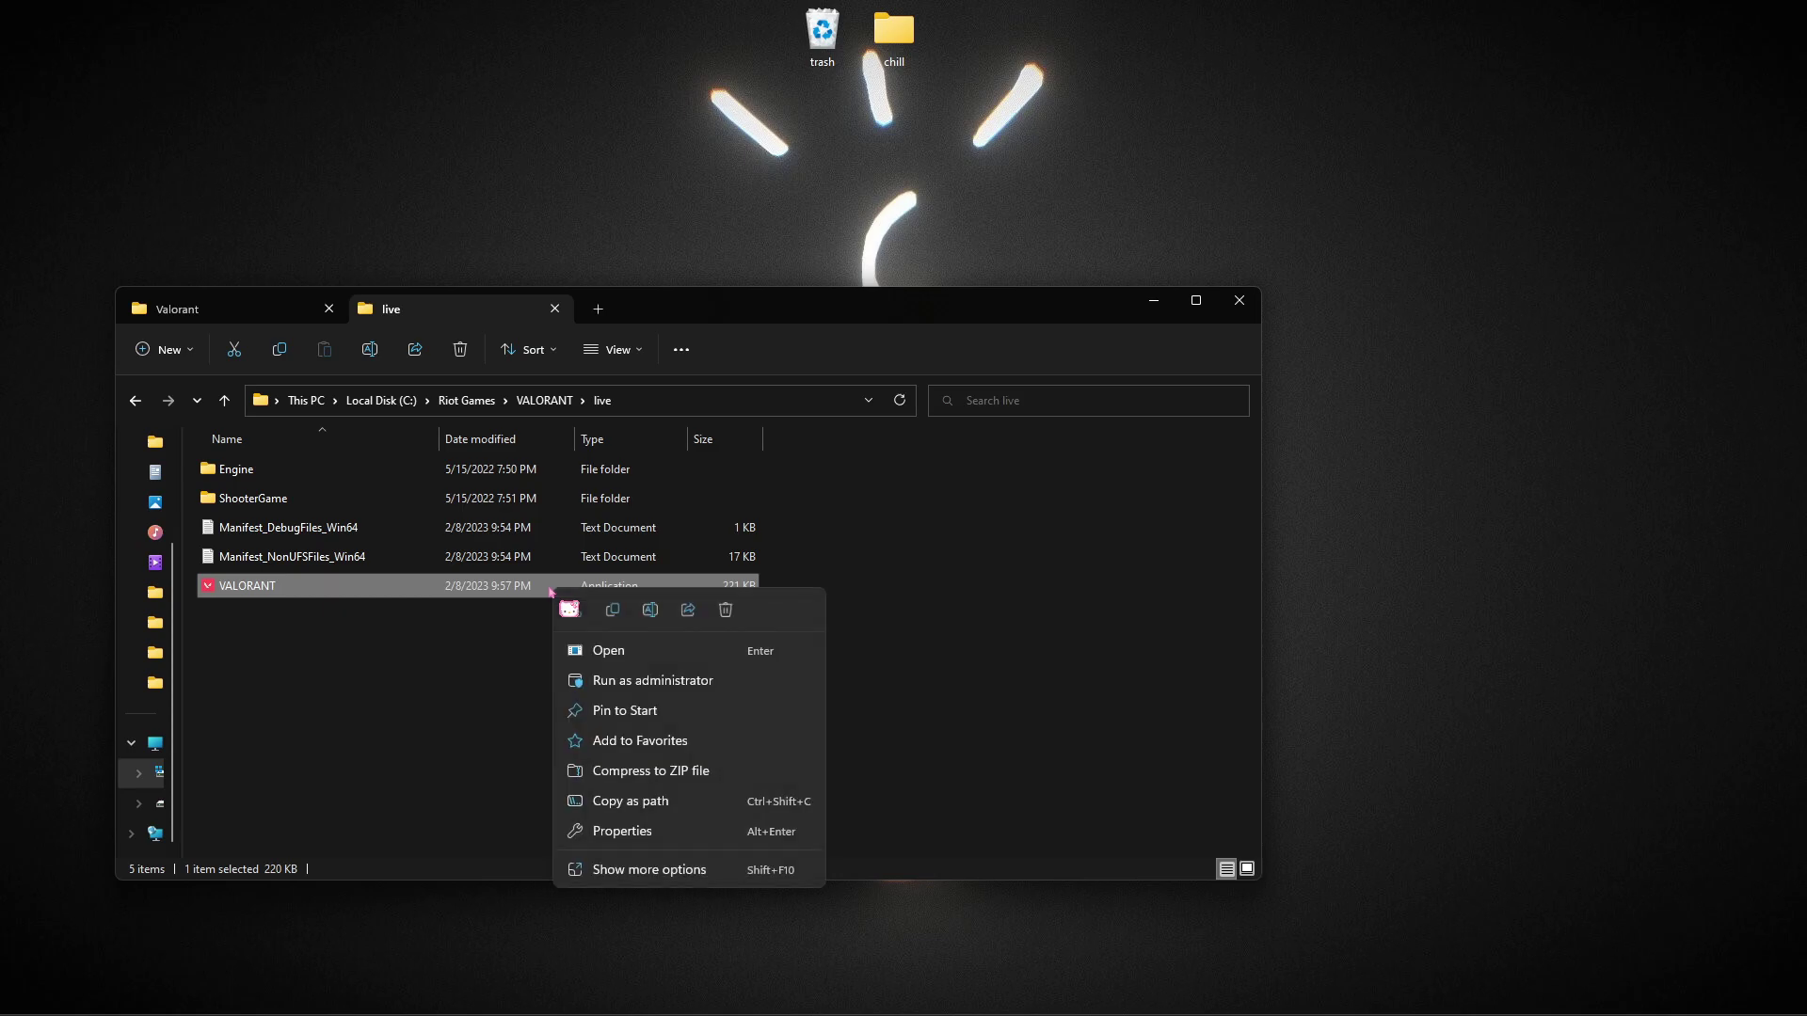
{"action": "left_click", "coordinate": [628, 832]}
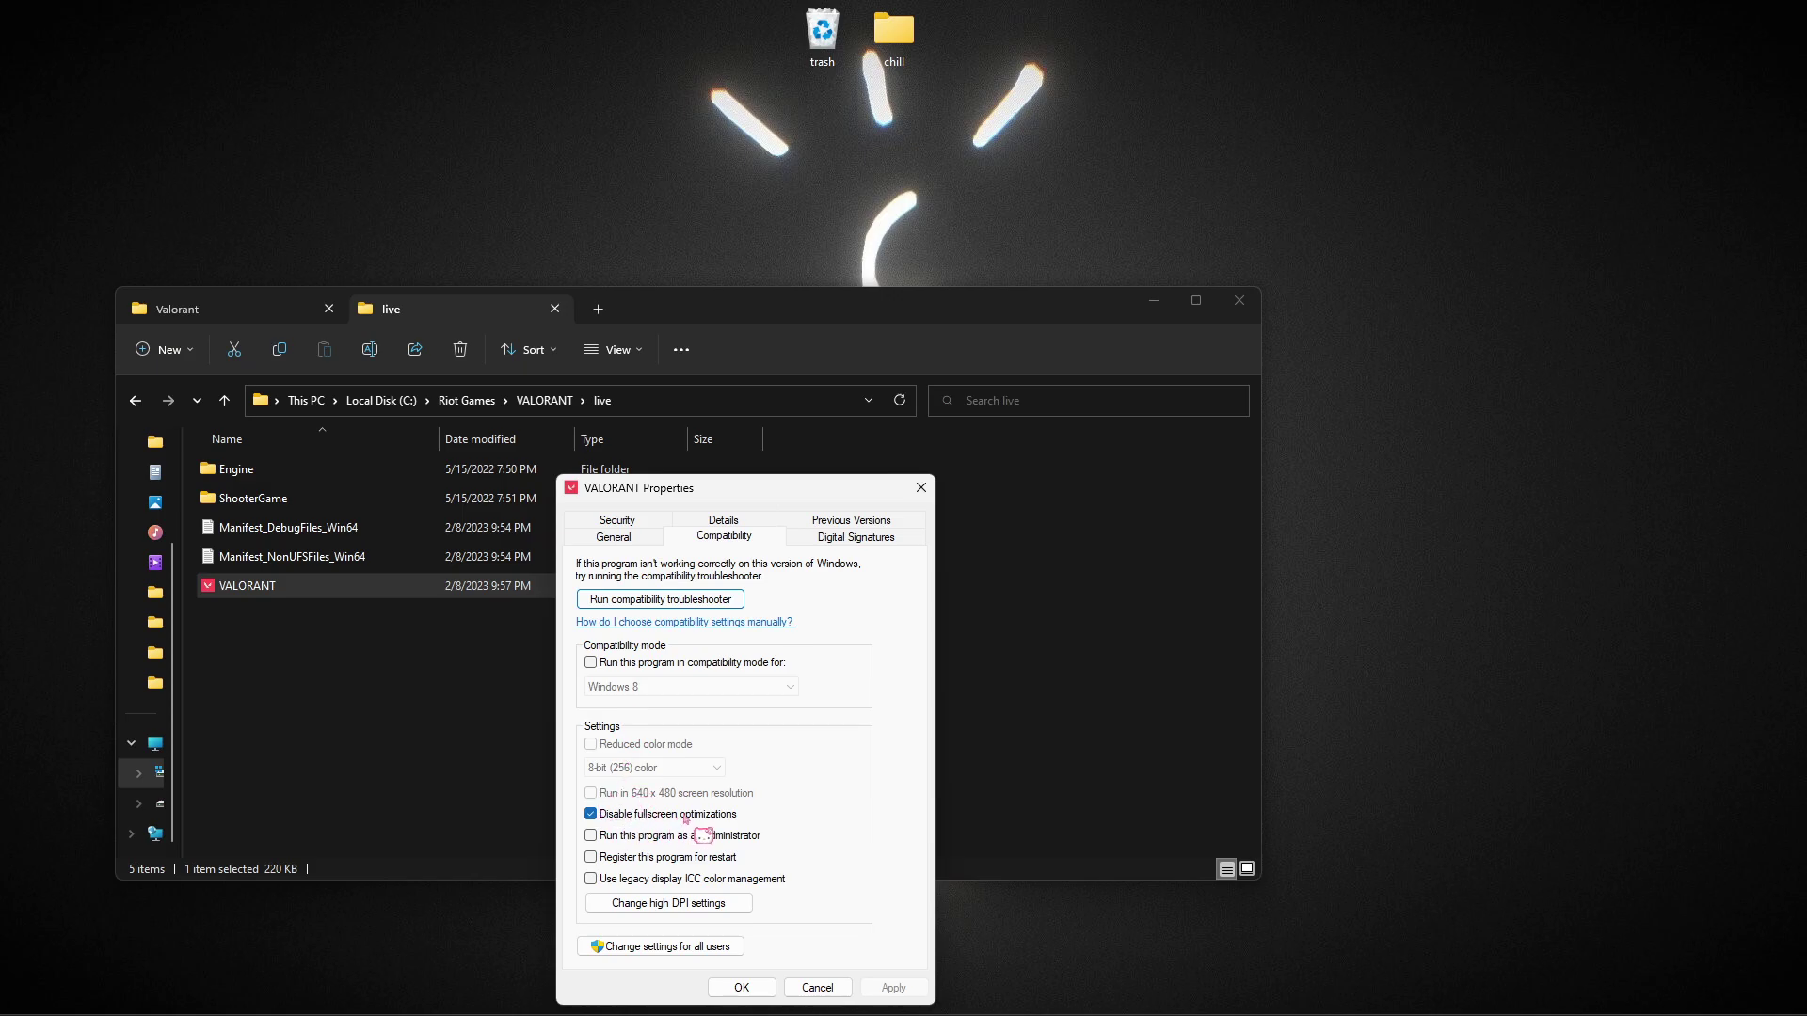
{"action": "left_click", "coordinate": [647, 905]}
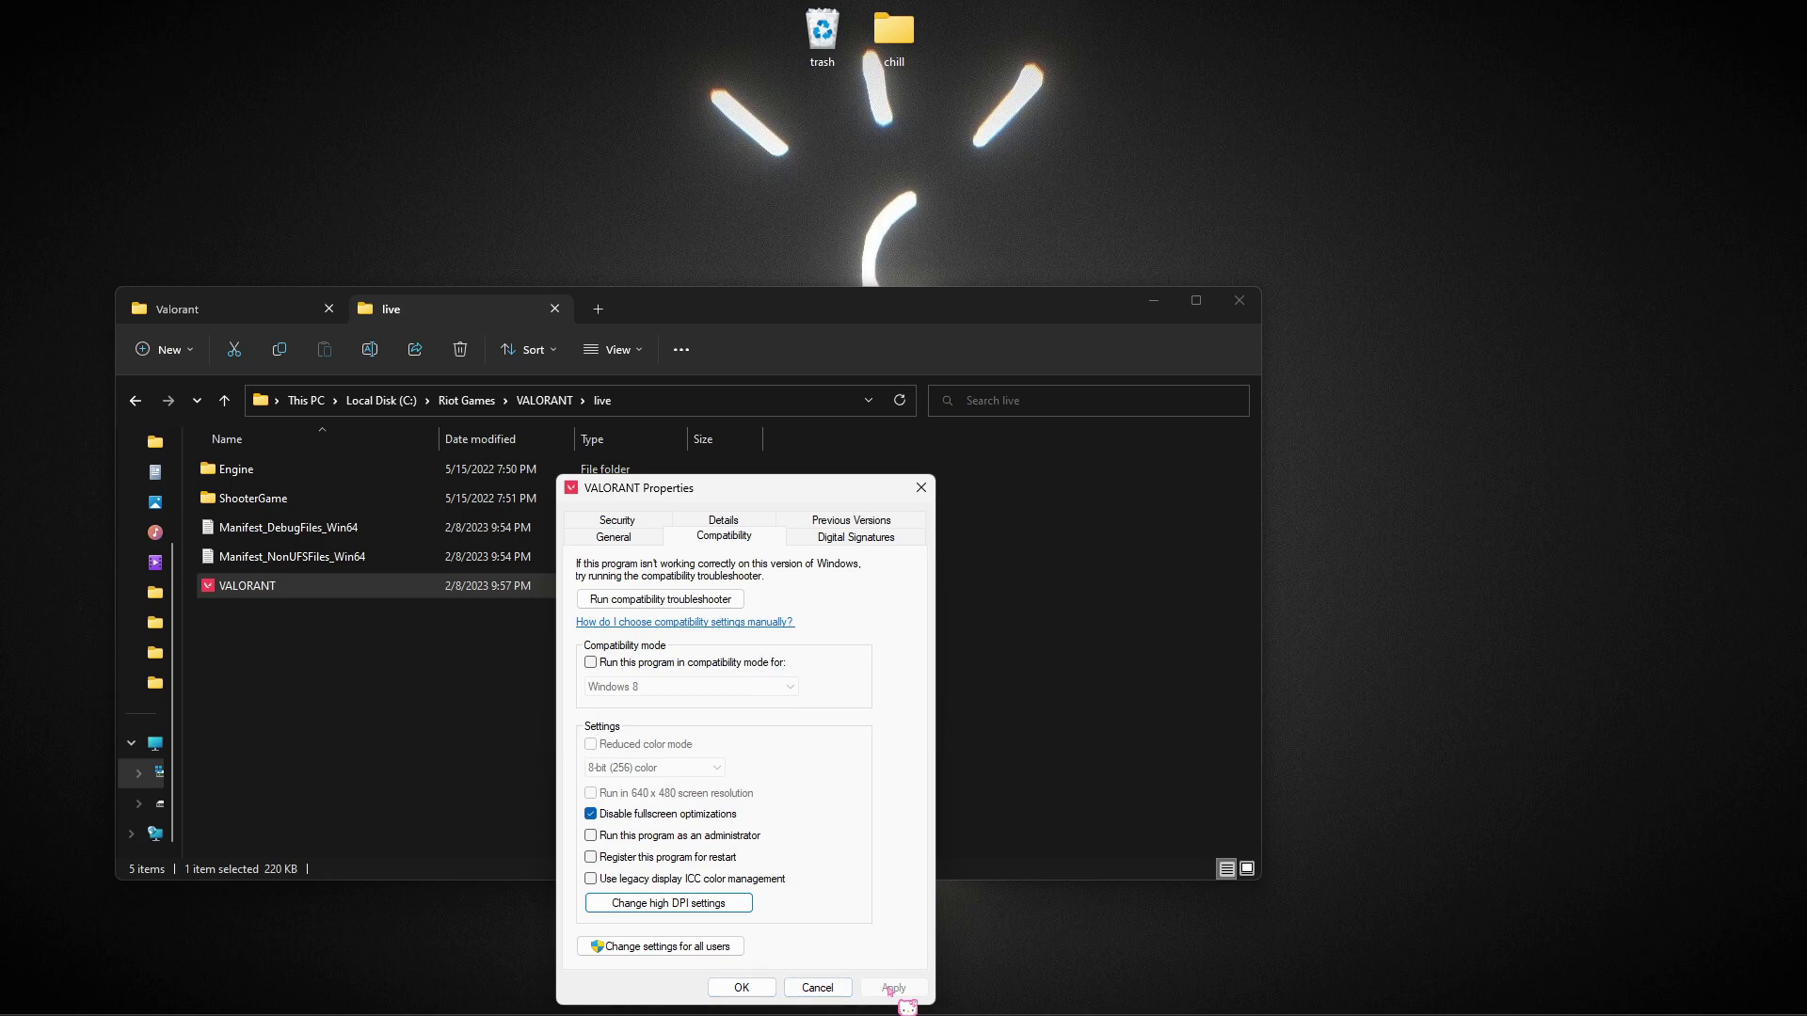
{"action": "left_click", "coordinate": [741, 988]}
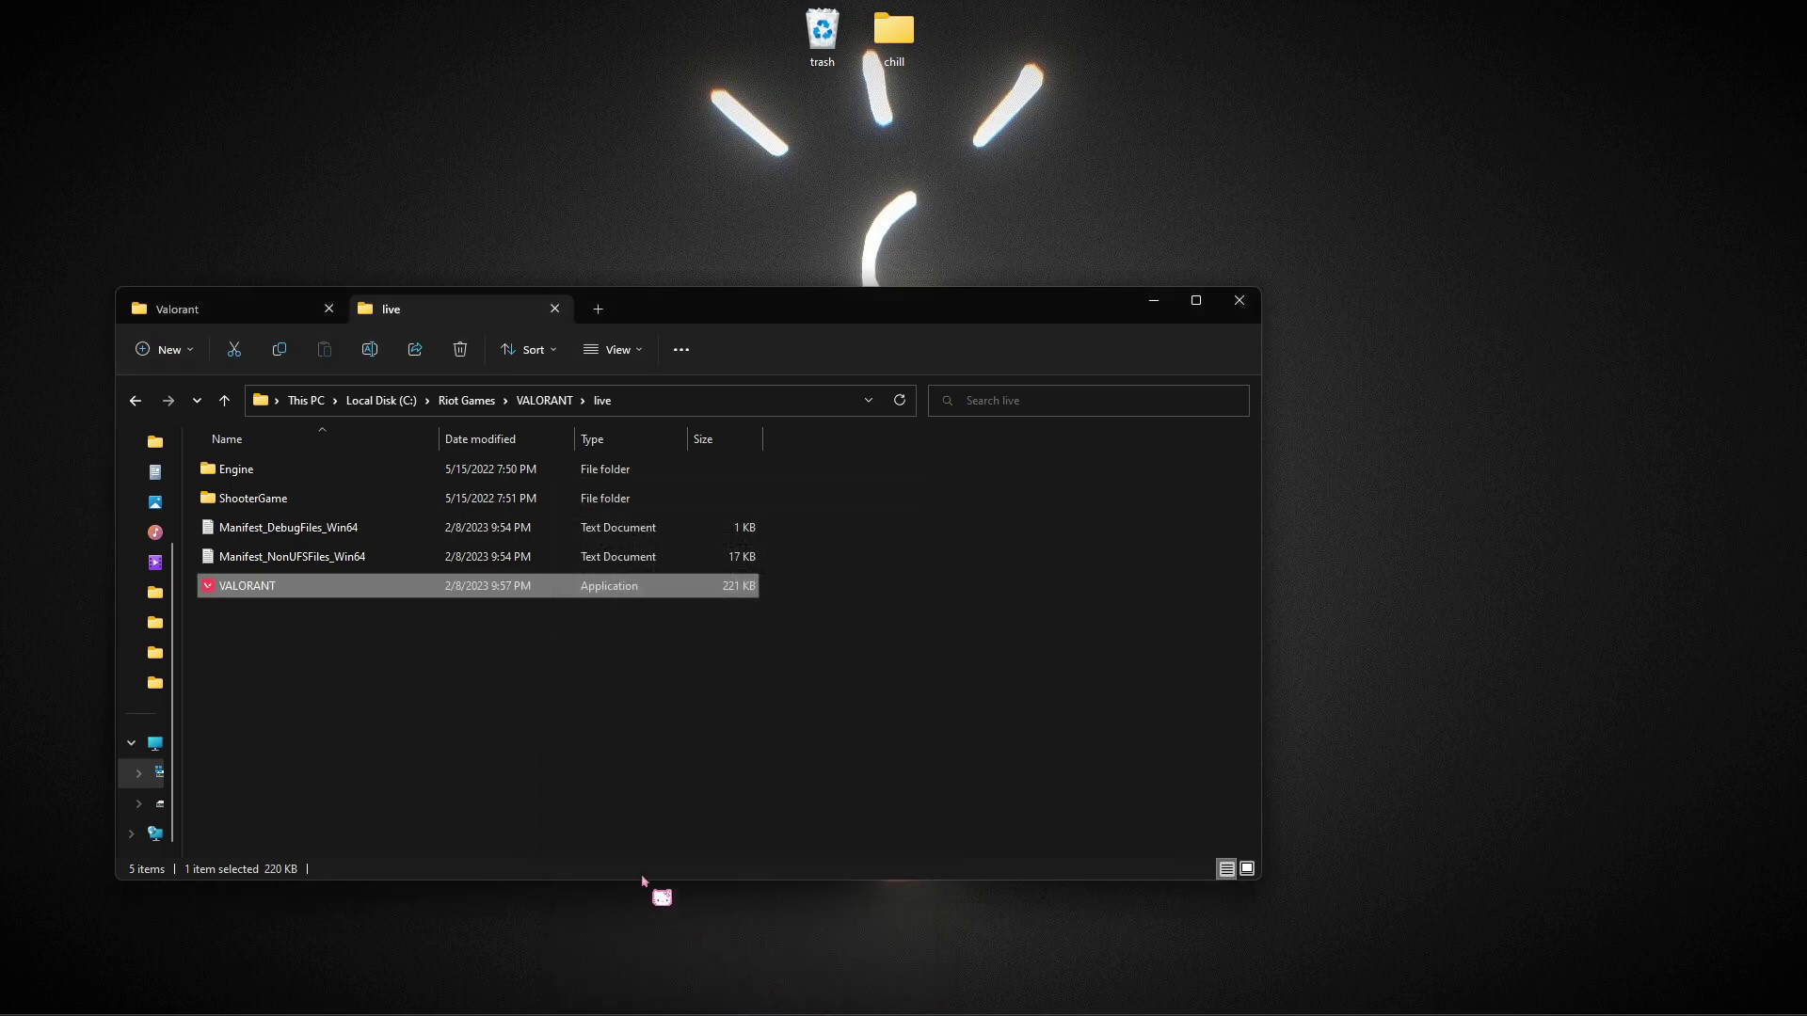
Step: Swap between rifle and knife, then browse the Crosshair, General and Video settings
{"action": "key", "text": "w"}
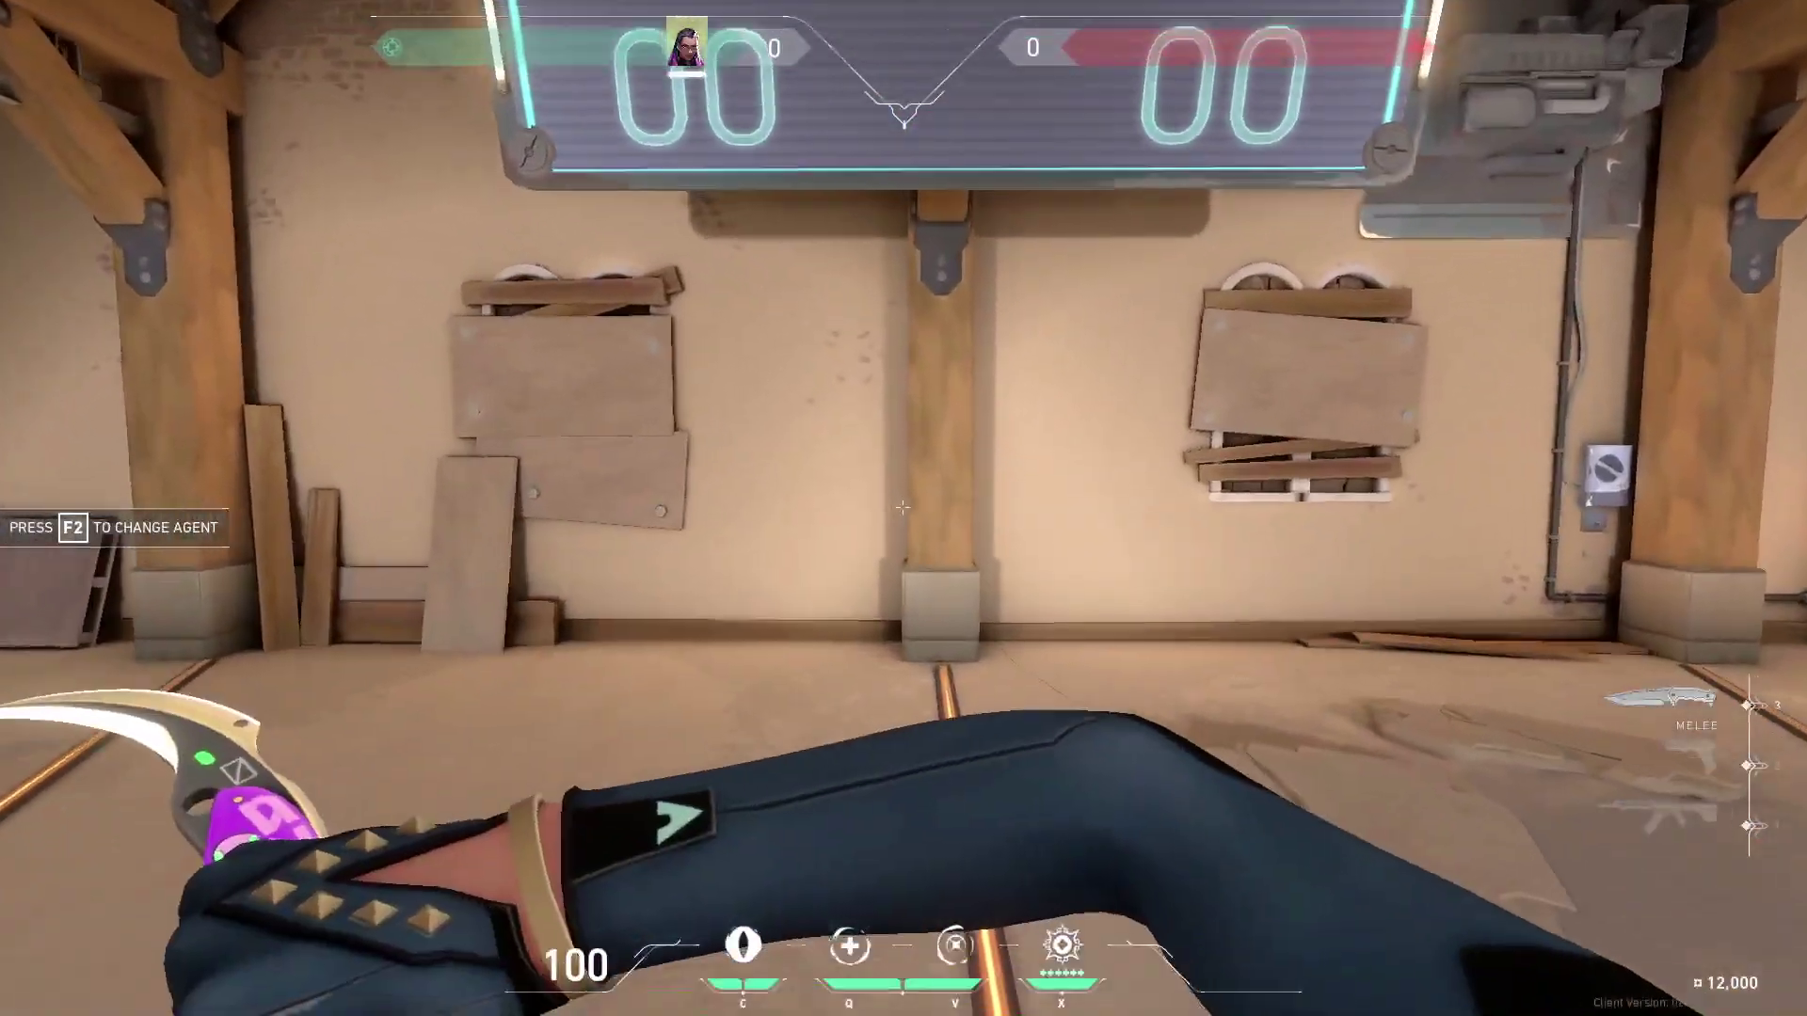
{"action": "key", "text": "1"}
{"action": "key", "text": "3"}
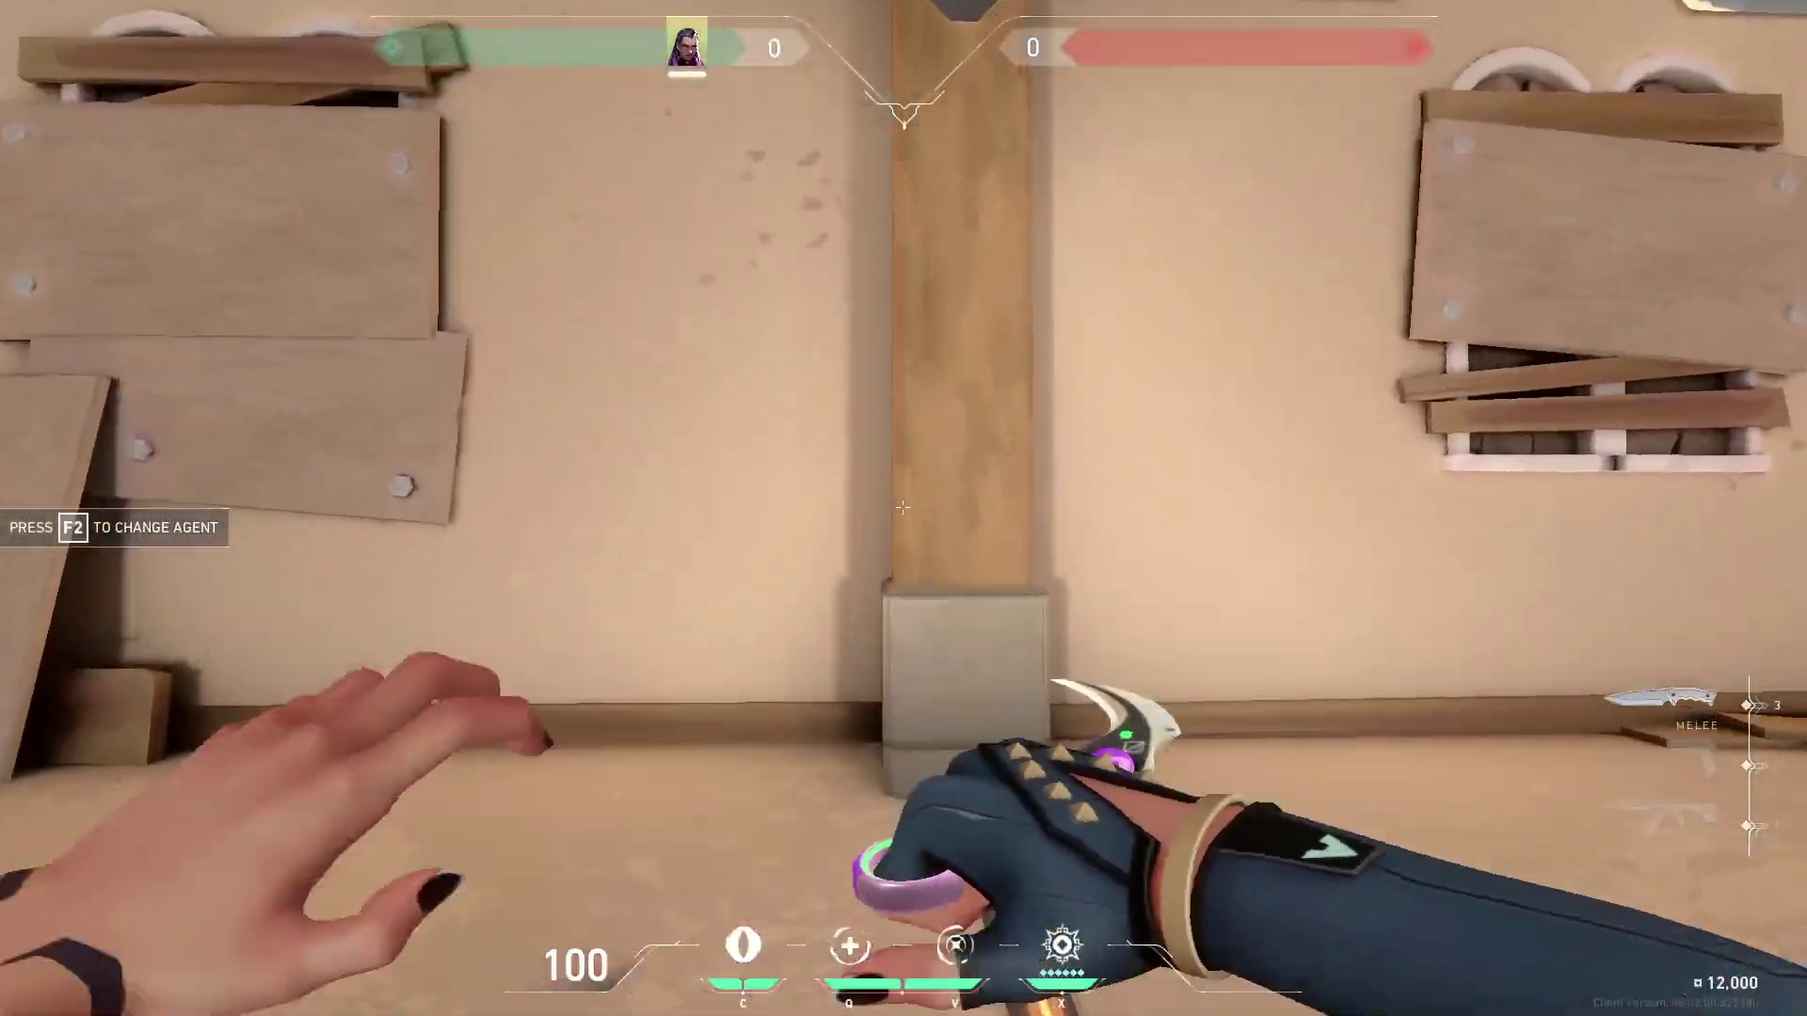
{"action": "key", "text": "Escape"}
{"action": "left_click", "coordinate": [958, 24]}
{"action": "left_click", "coordinate": [733, 24]}
{"action": "left_click", "coordinate": [1072, 24]}
{"action": "key", "text": "Escape"}
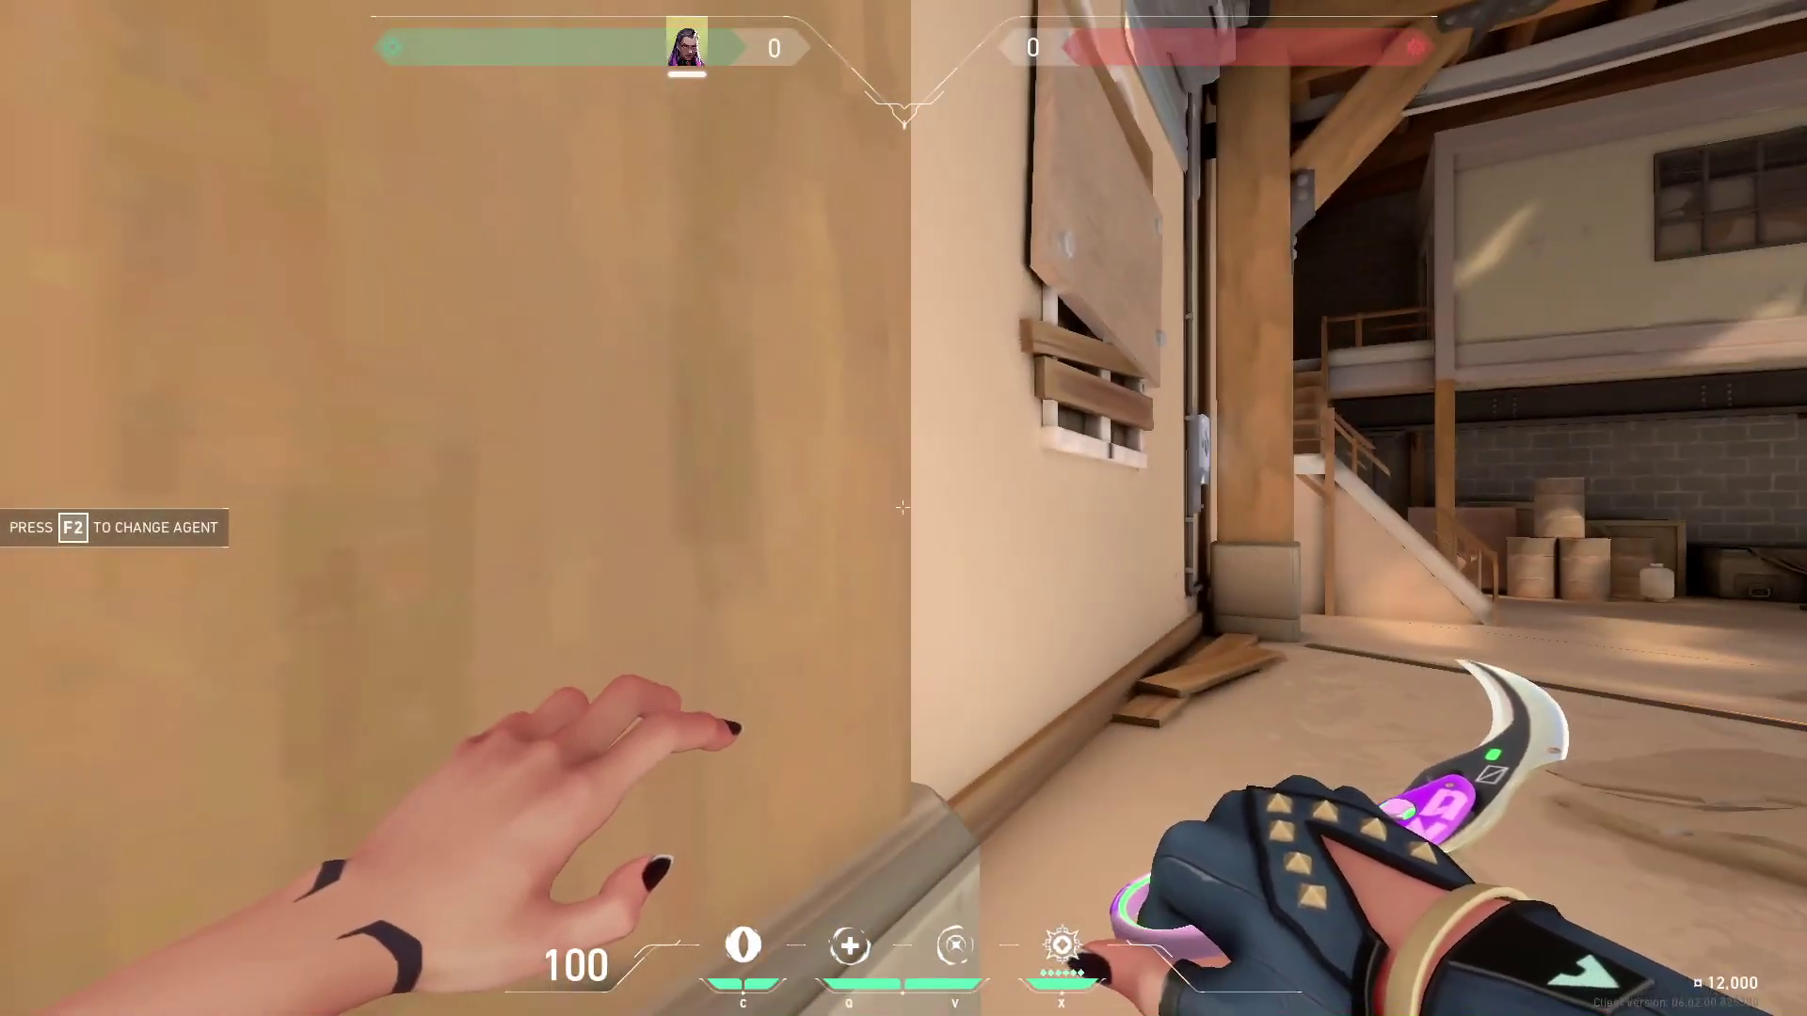
Step: Slash the range wall with the knife, then reopen the game settings
{"action": "left_click", "coordinate": [903, 507]}
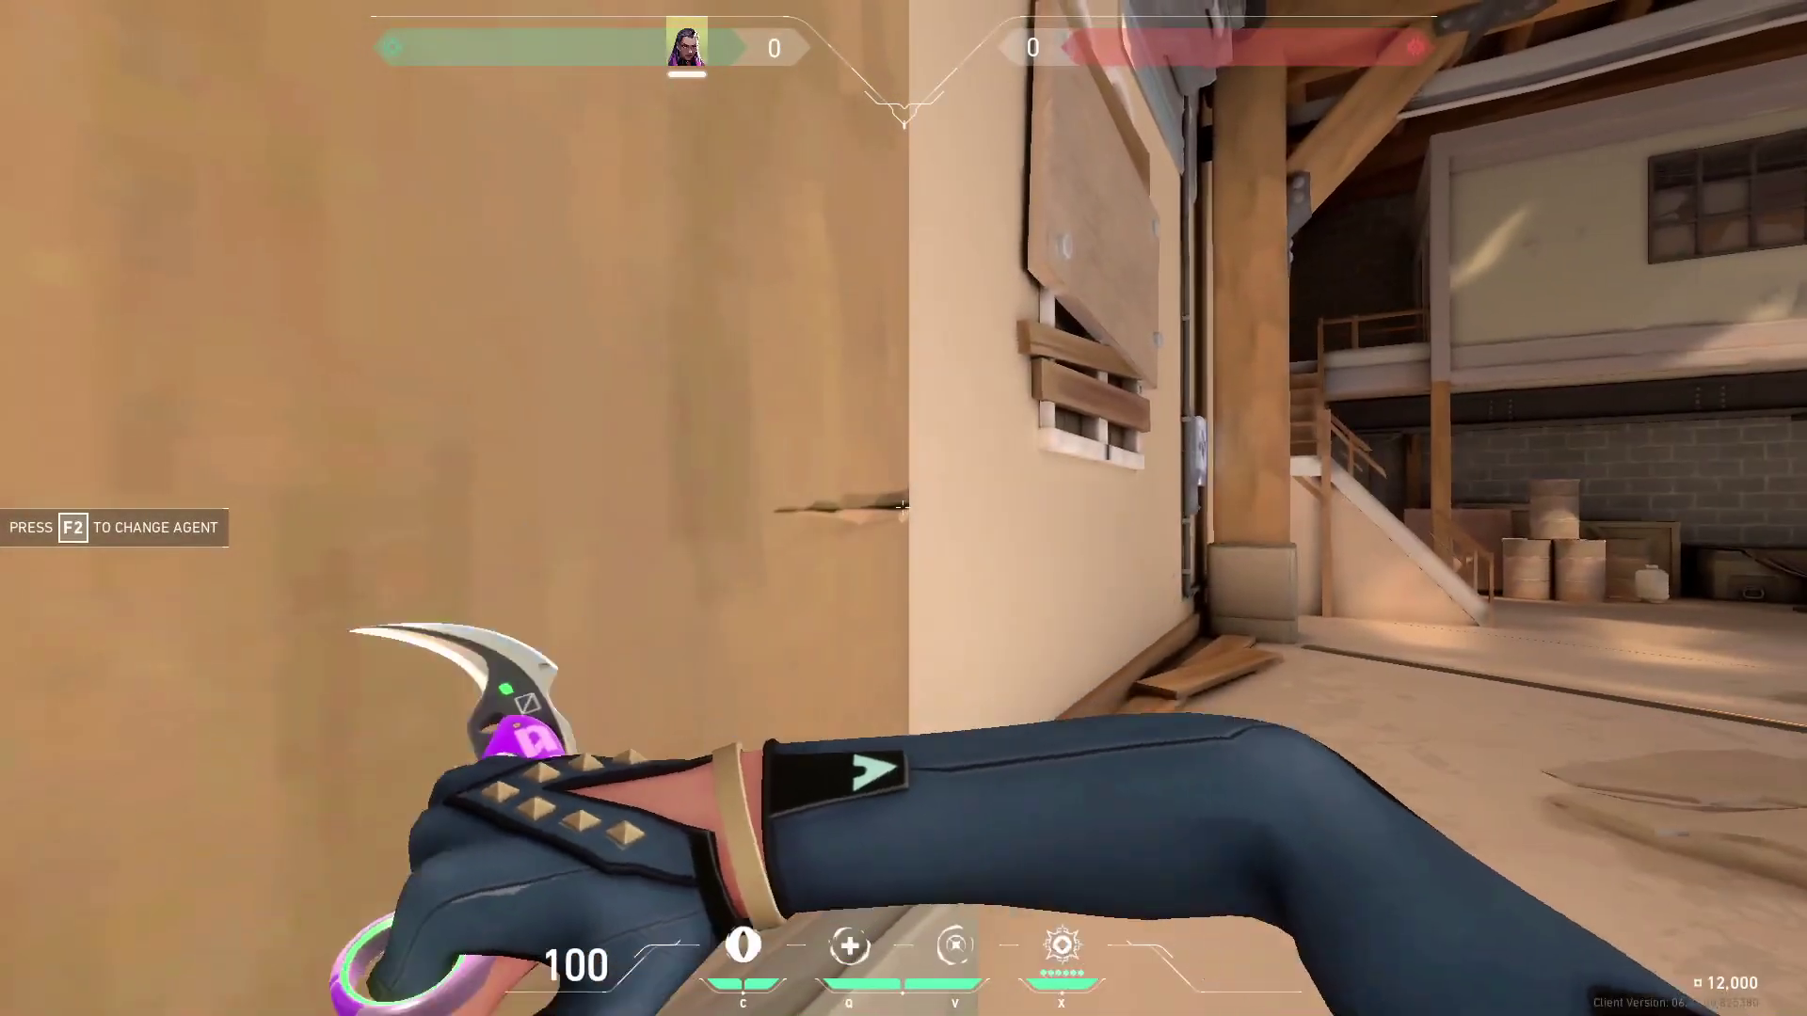
{"action": "key", "text": "Escape"}
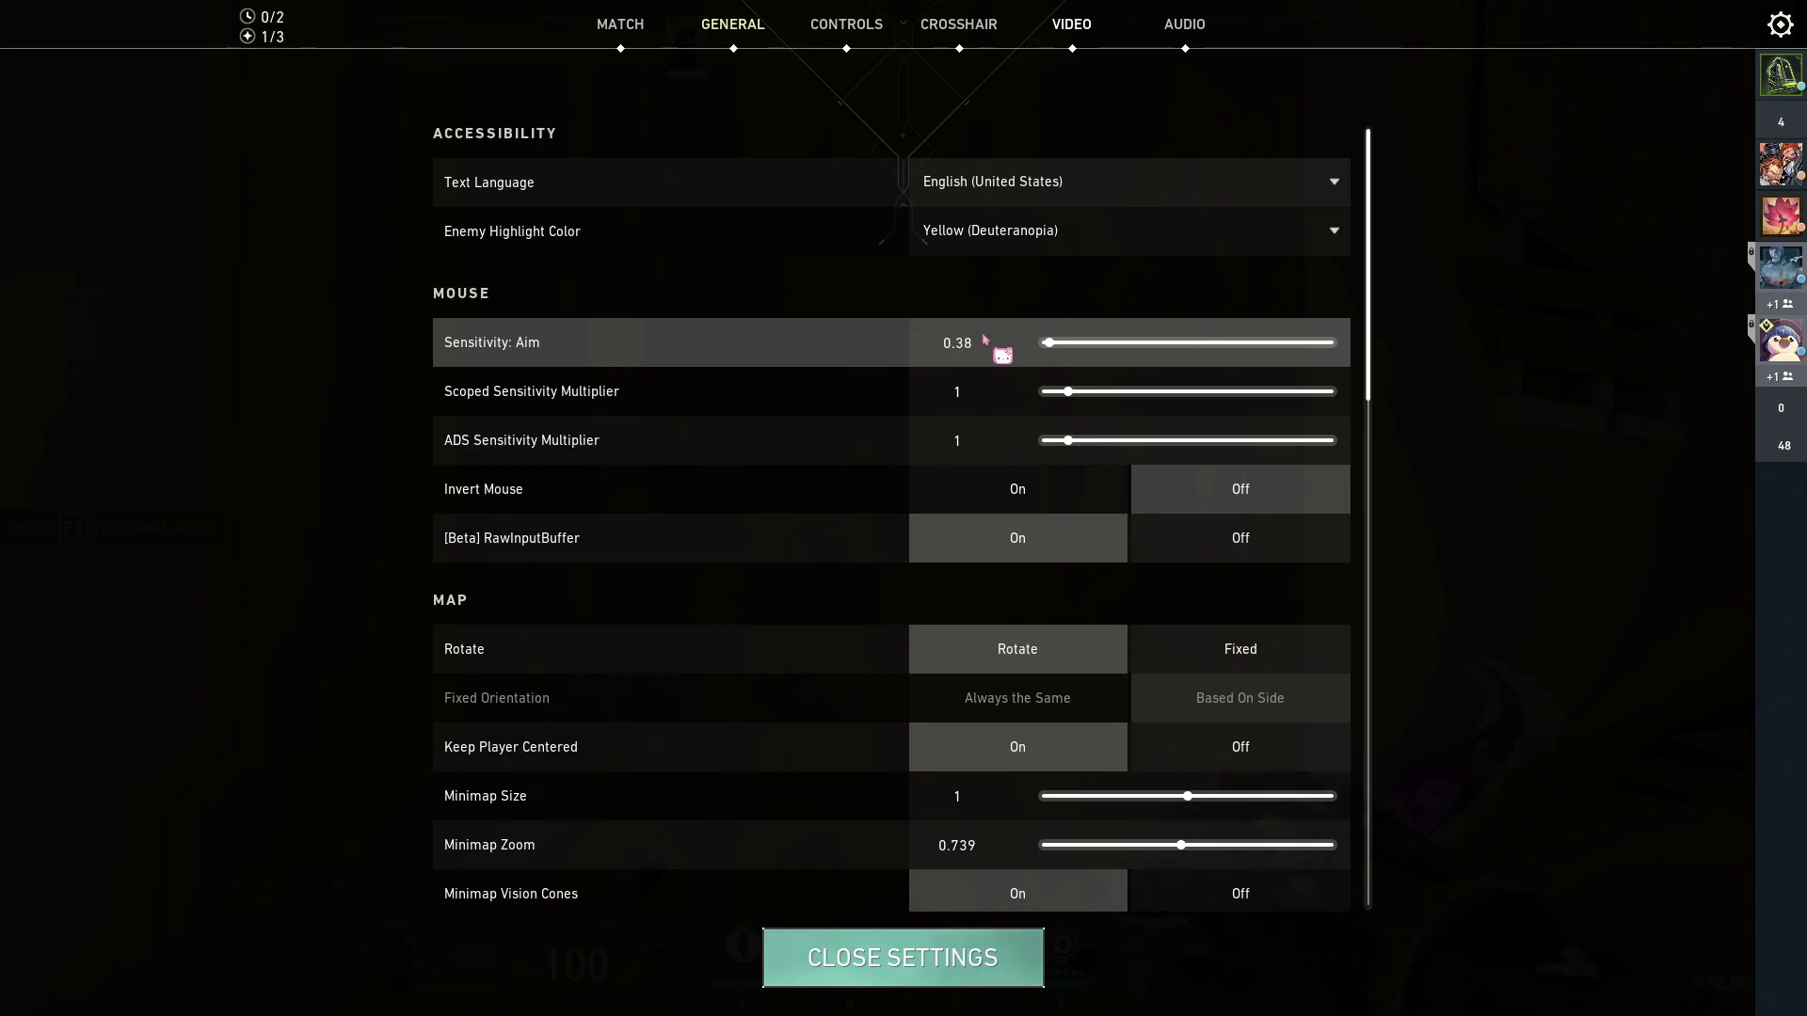
{"action": "key", "text": "Escape"}
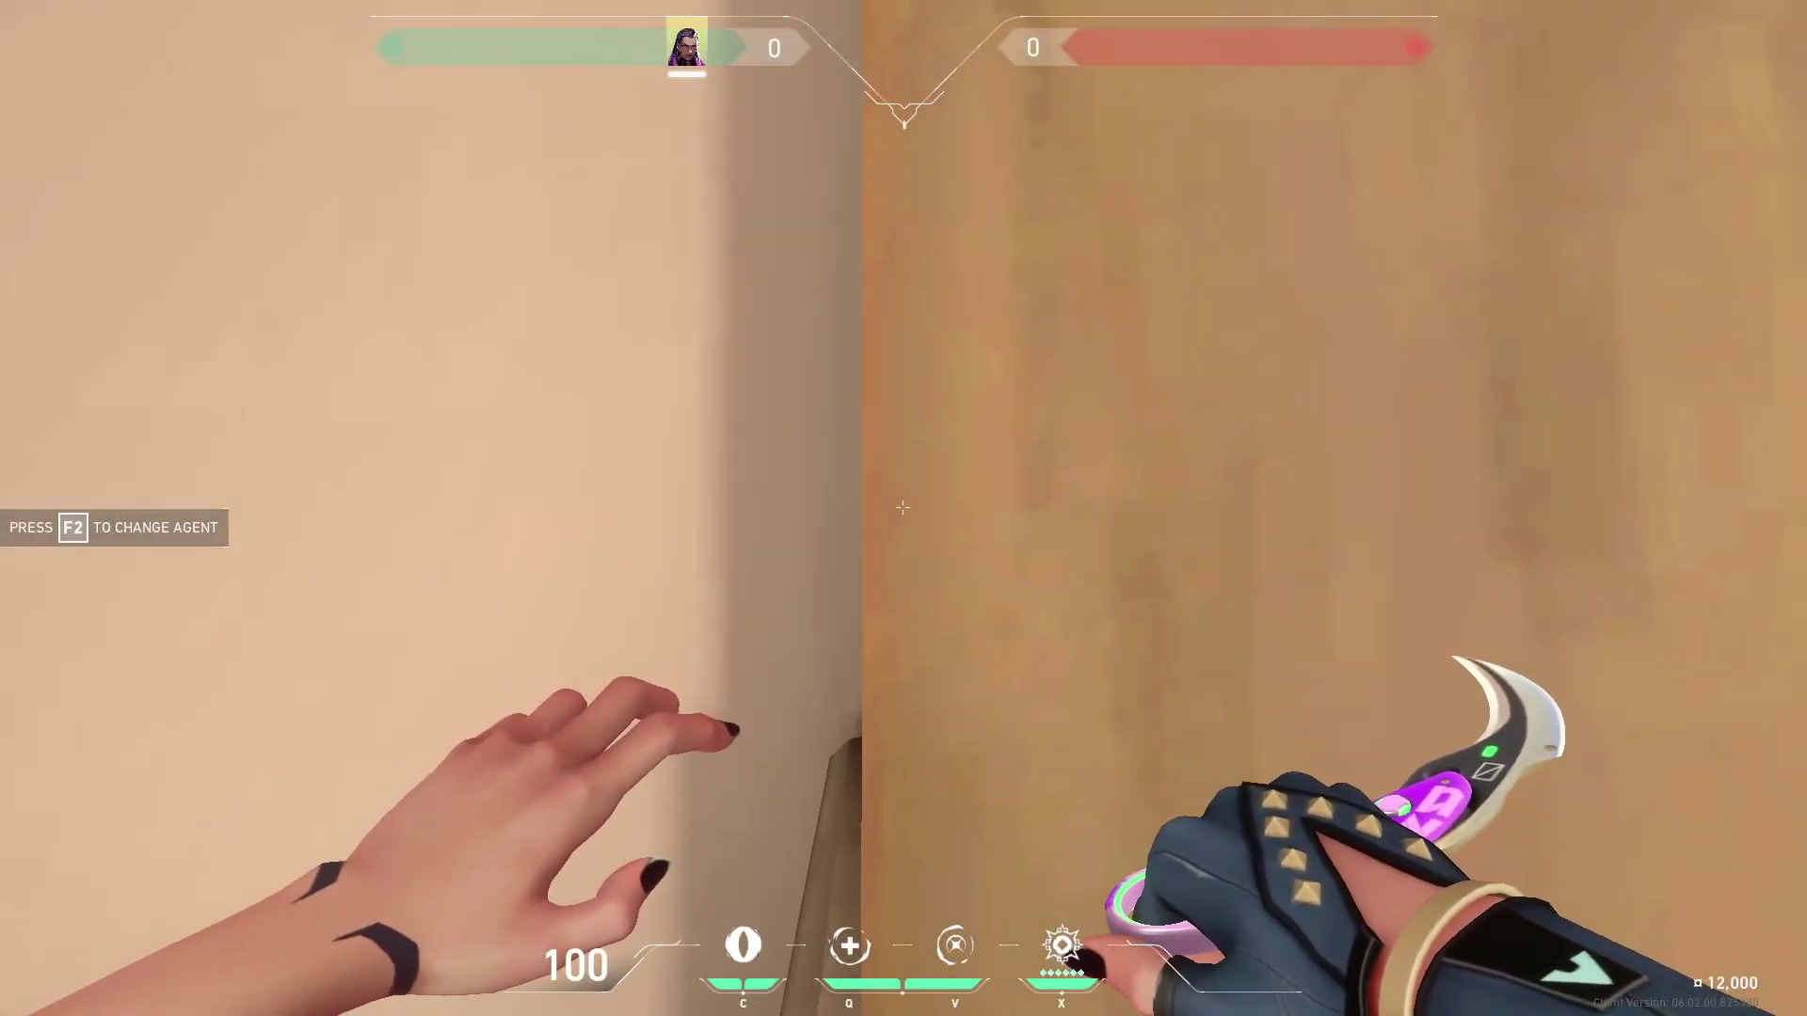
{"action": "left_click", "coordinate": [903, 508]}
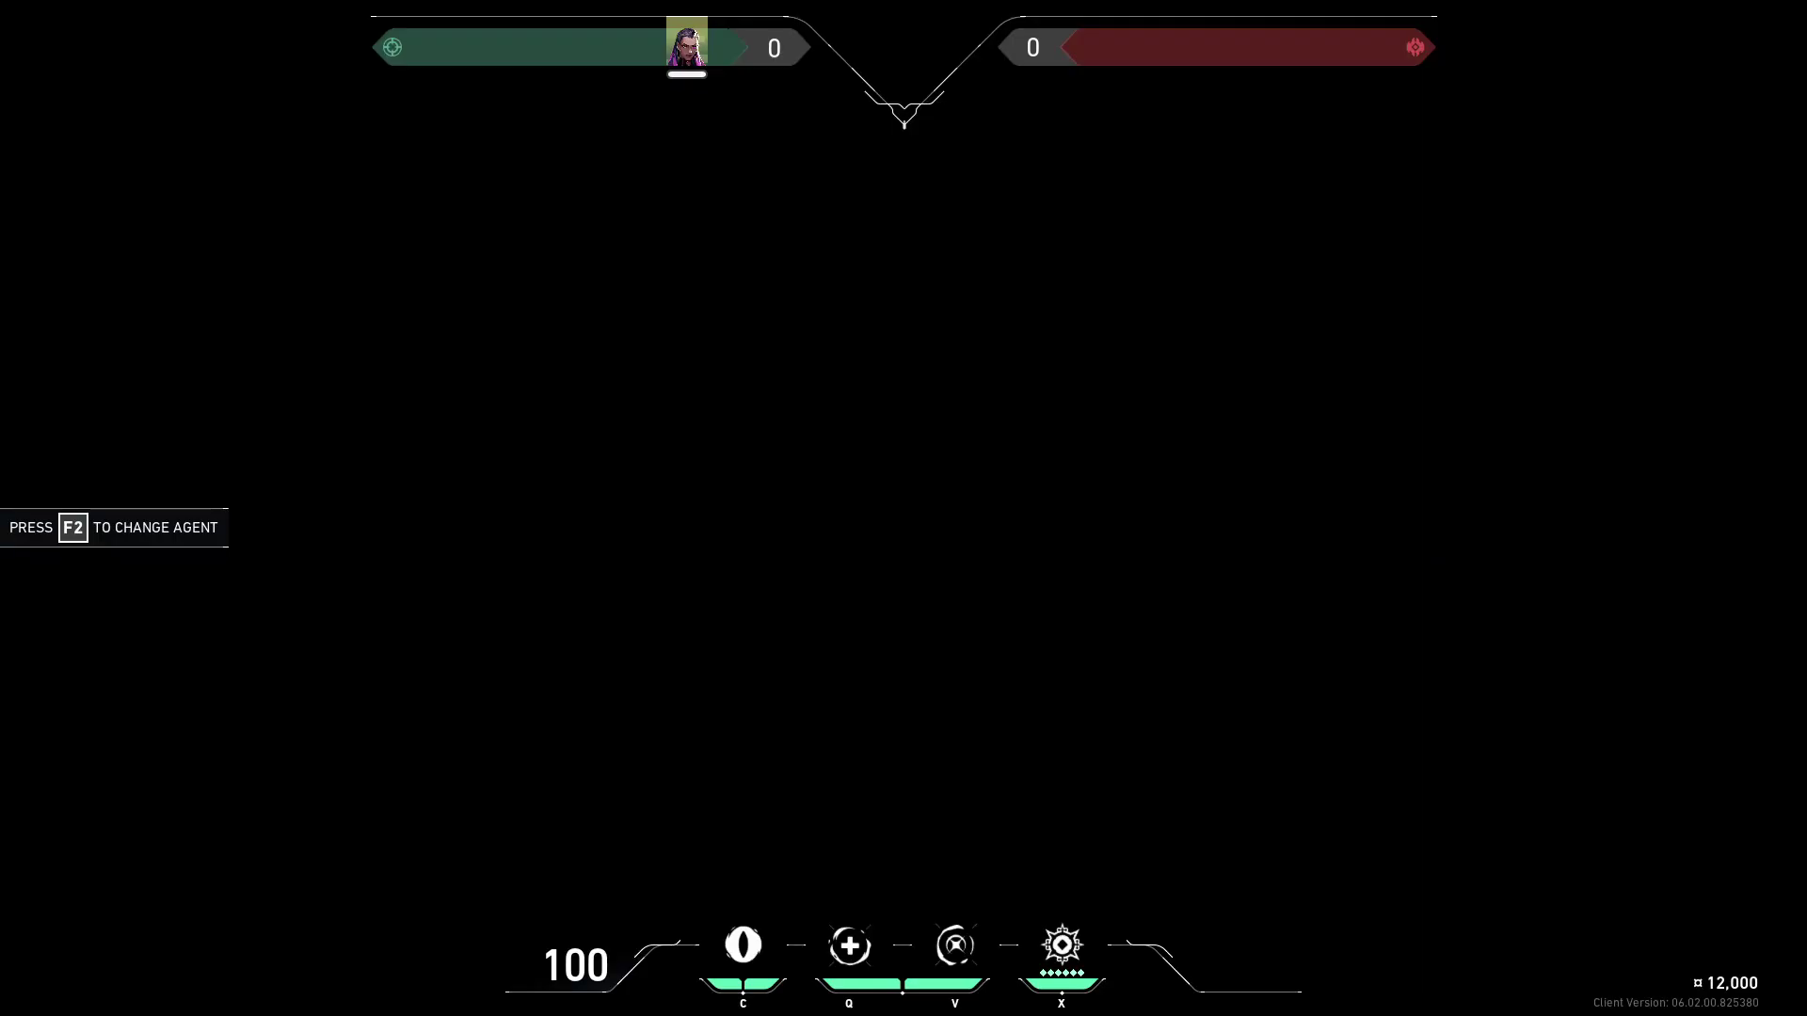
{"action": "key", "text": "Escape"}
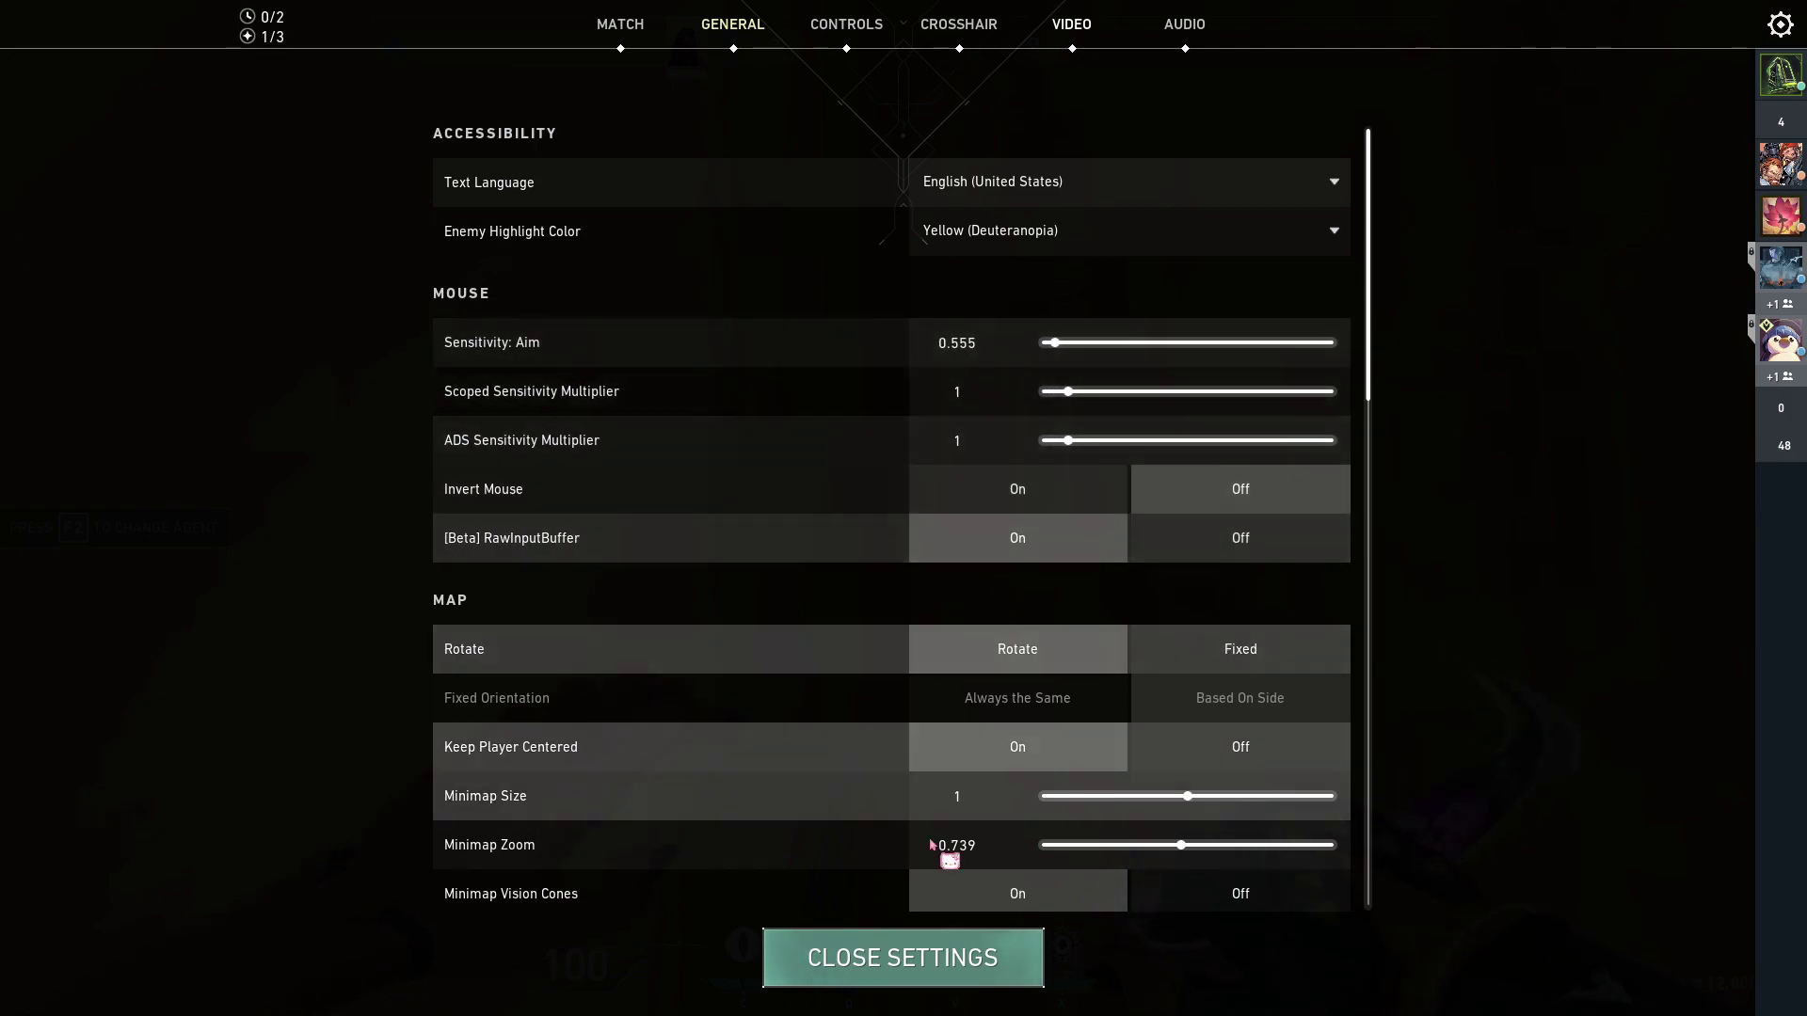
Step: Test 0.555 aim sensitivity with rifle and knife, then apply 0.185 and close settings
{"action": "left_click", "coordinate": [905, 957]}
{"action": "key", "text": "1"}
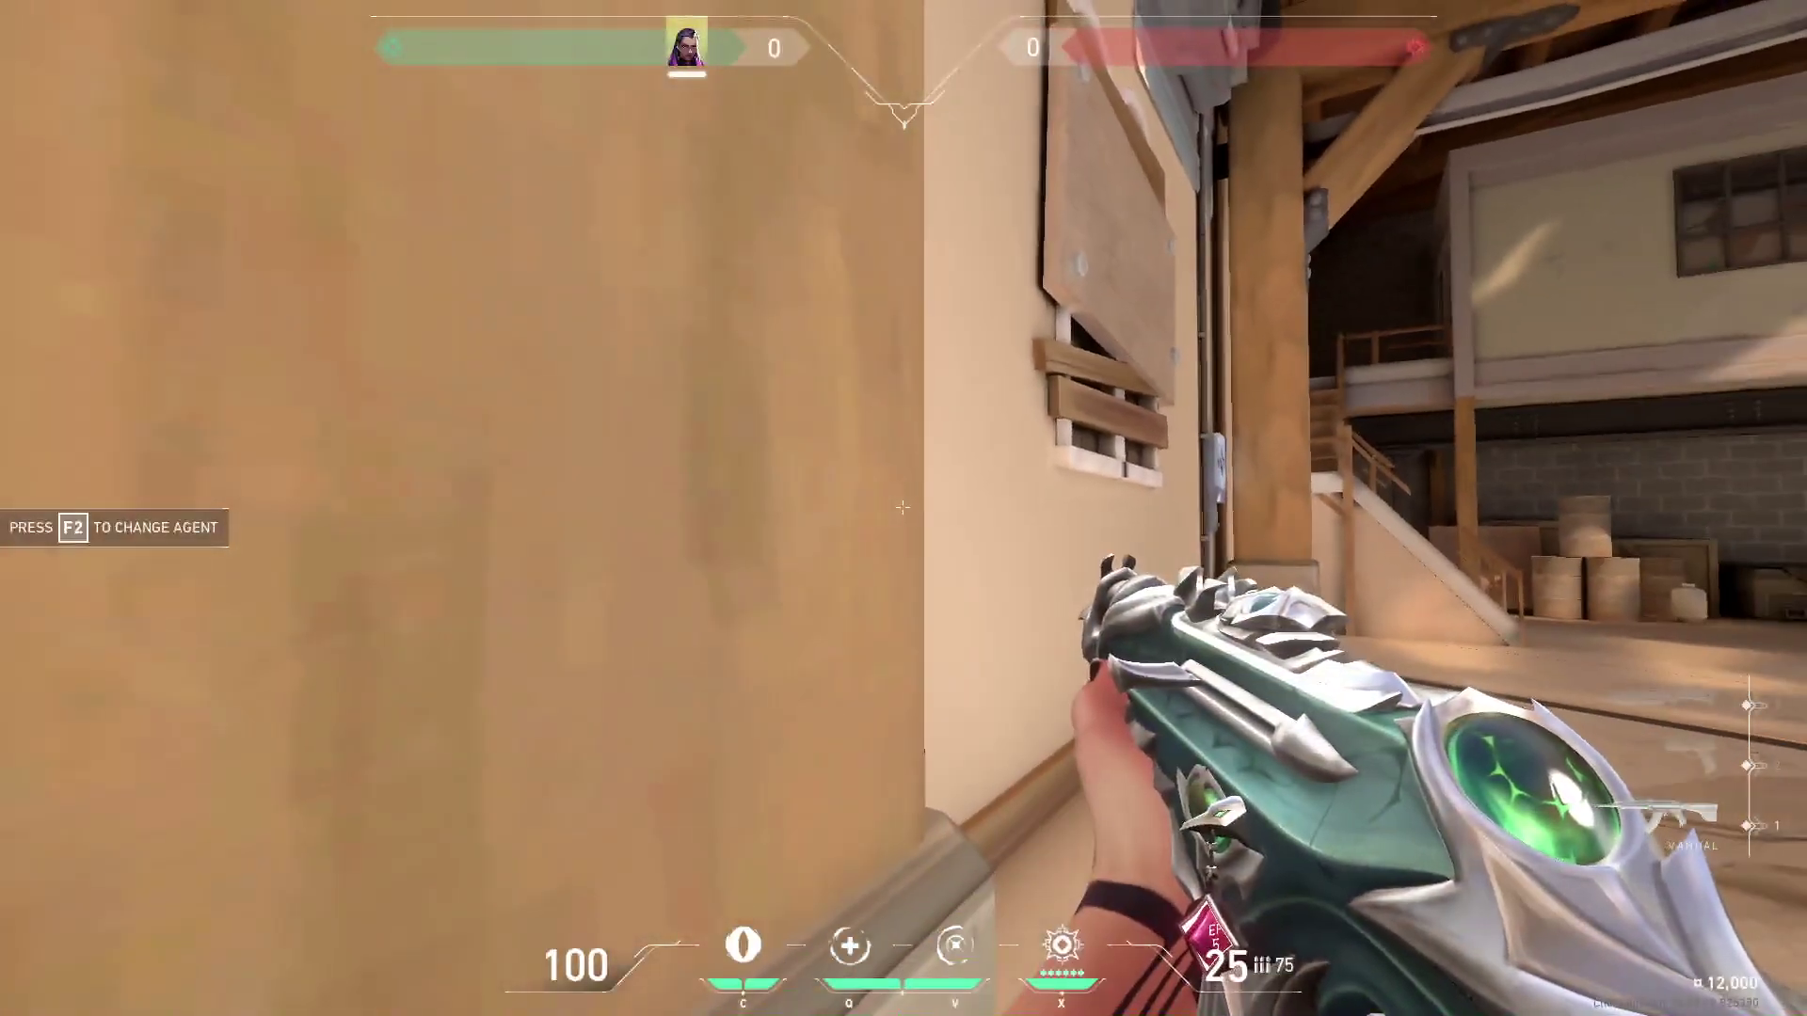
{"action": "left_click", "coordinate": [903, 506]}
{"action": "key", "text": "3"}
{"action": "key", "text": "1"}
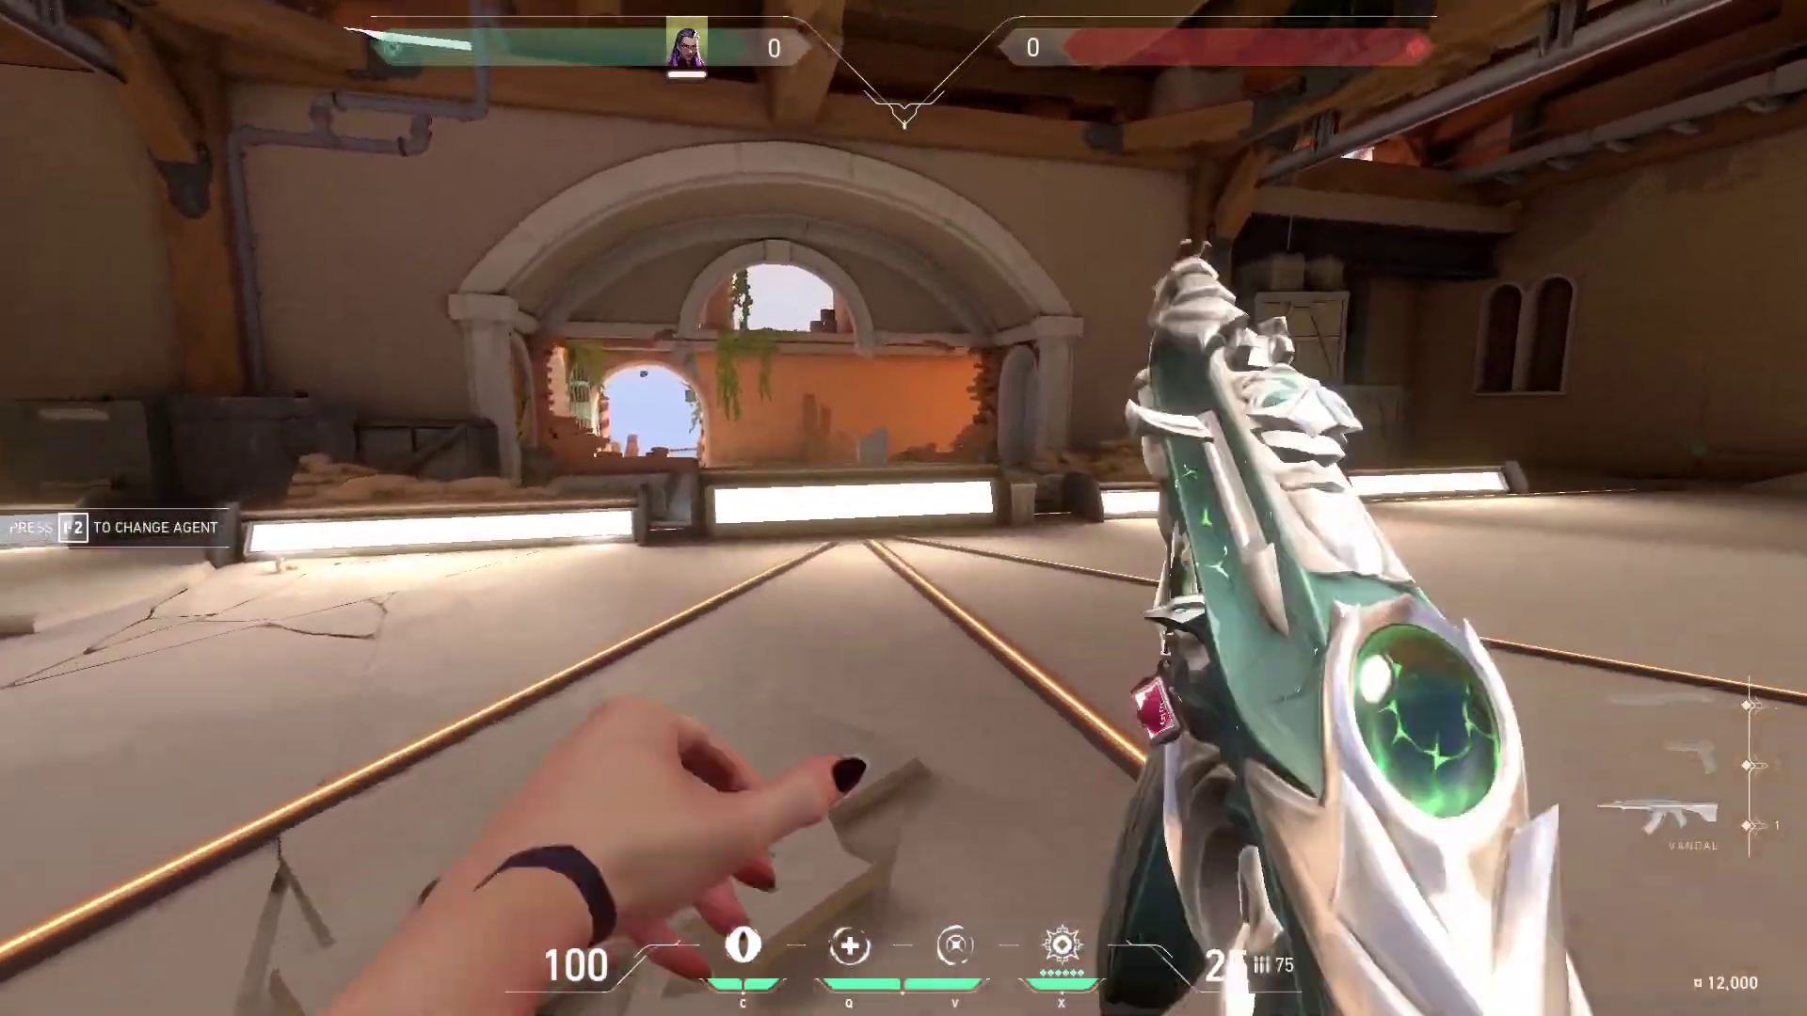
{"action": "key", "text": "3"}
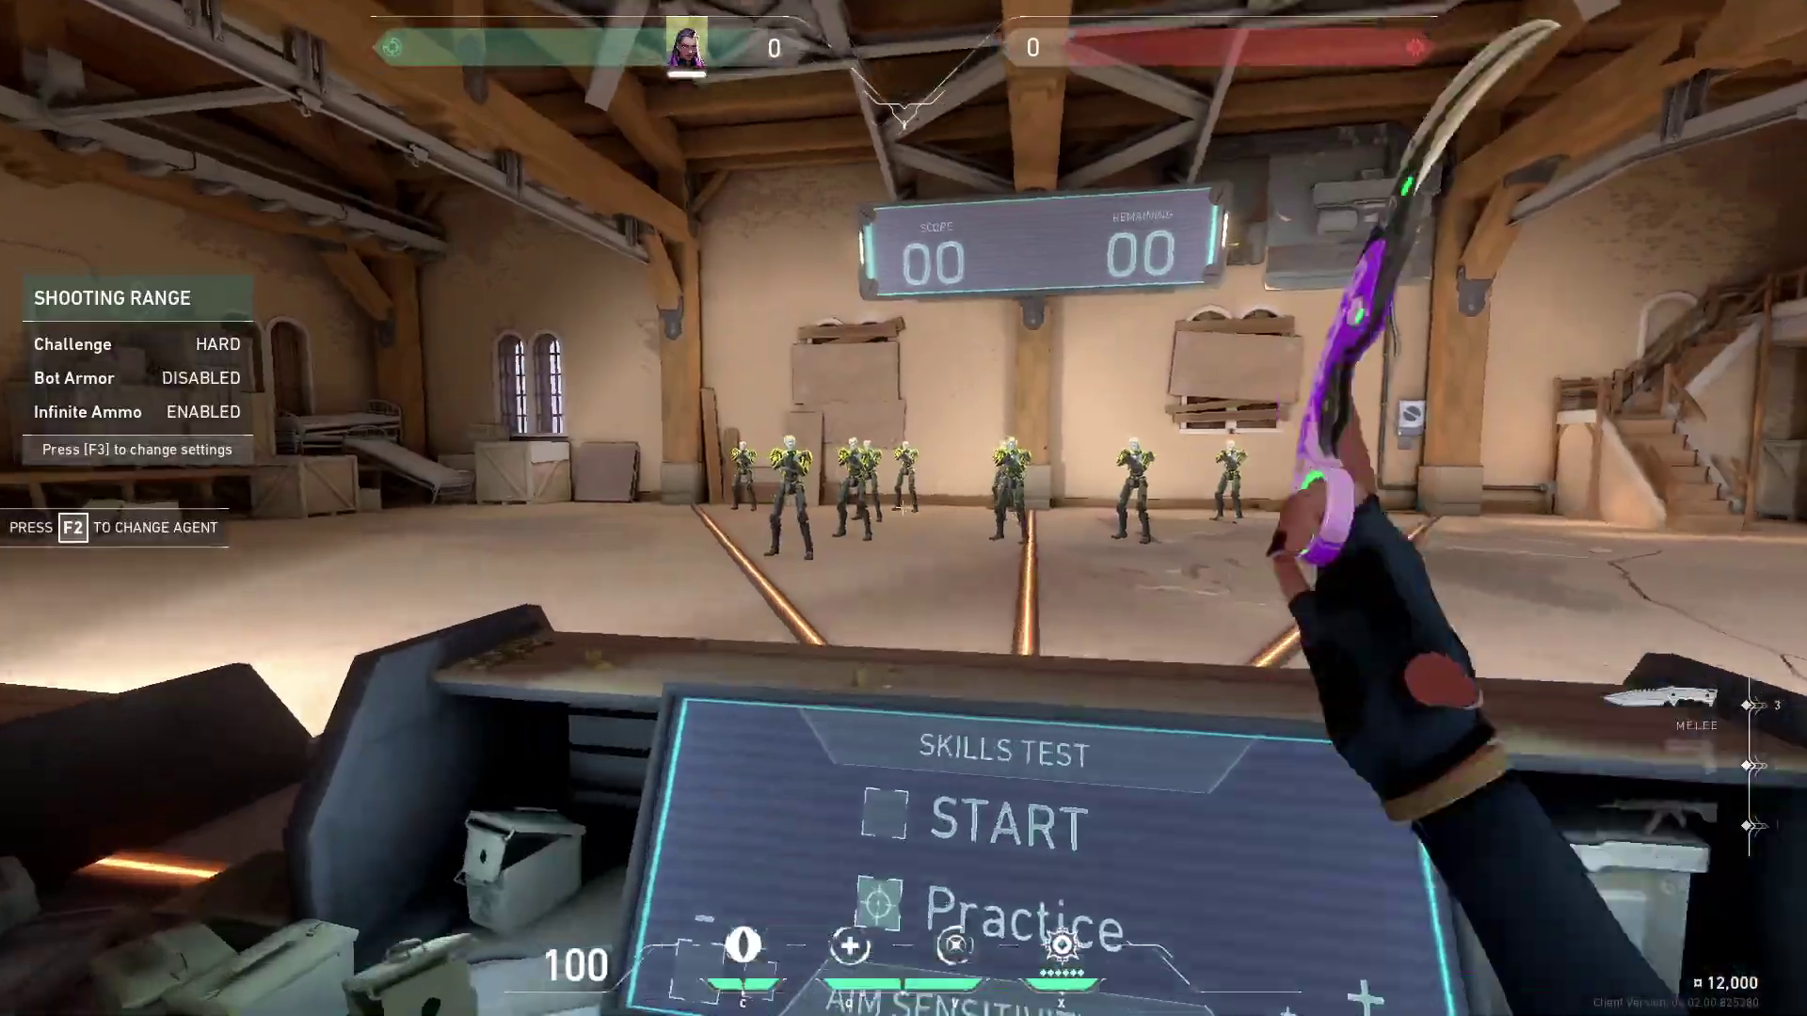
{"action": "key", "text": "1"}
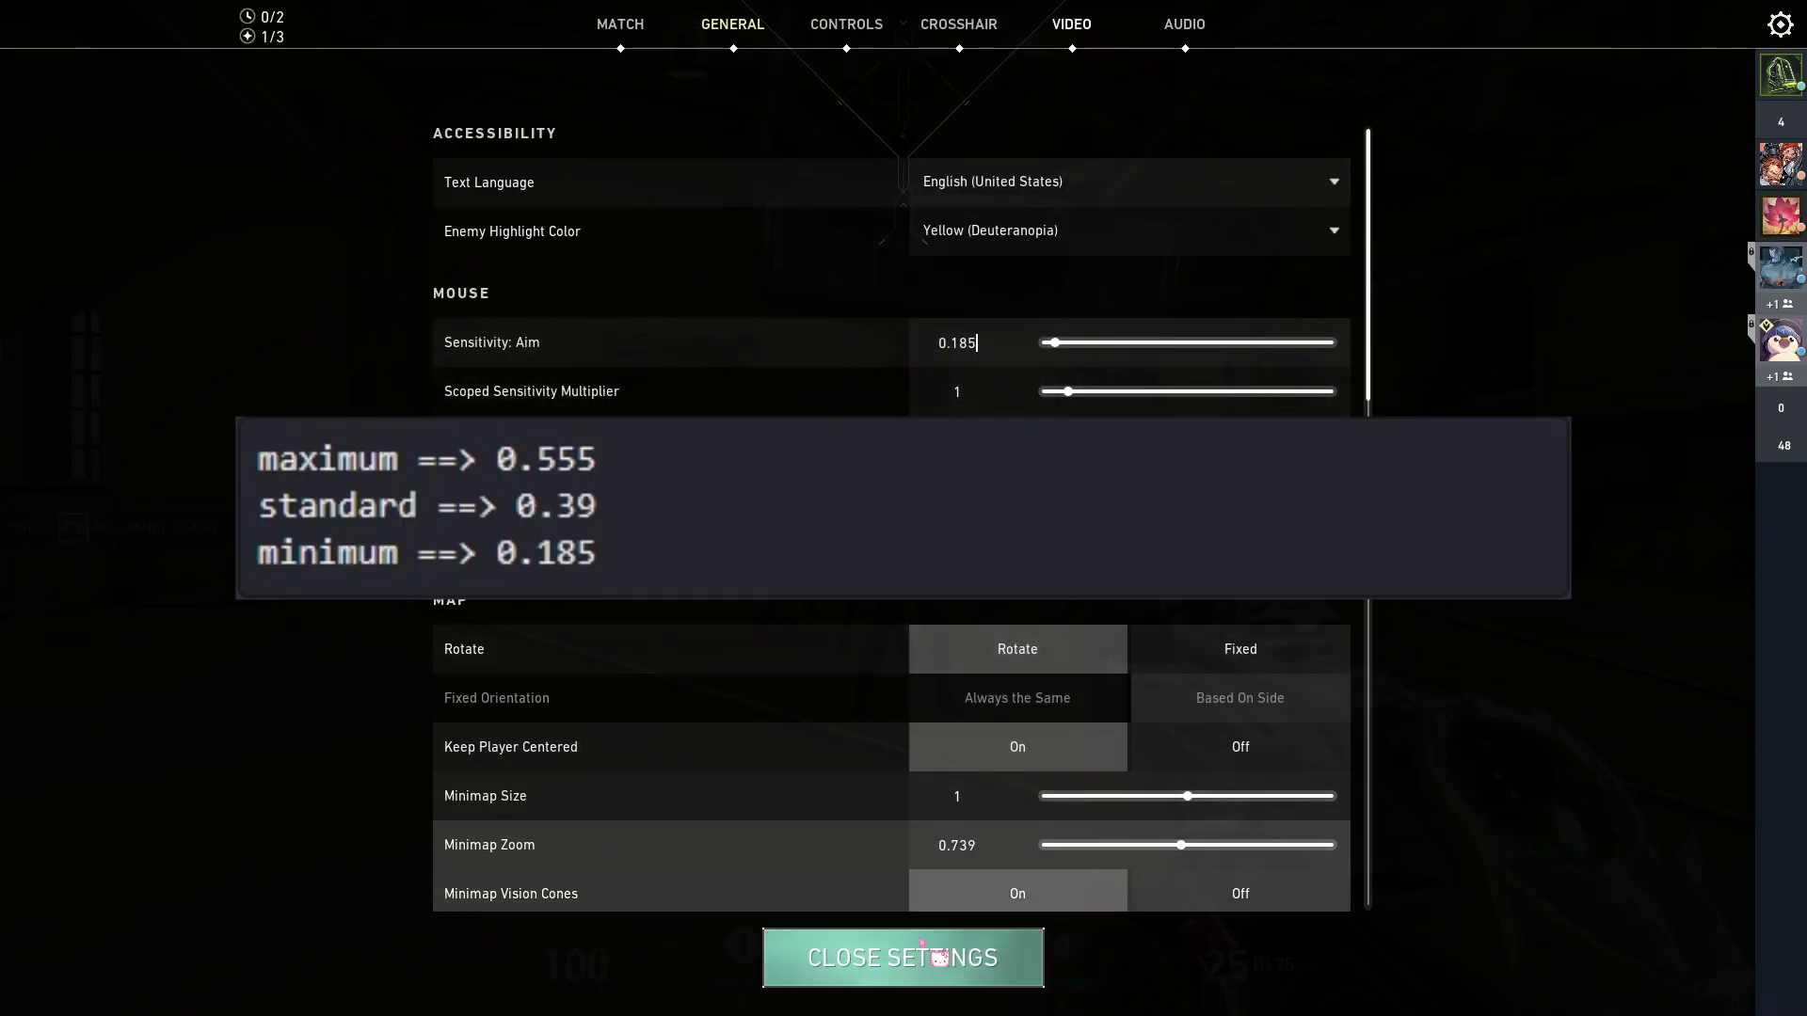
{"action": "left_click", "coordinate": [962, 958]}
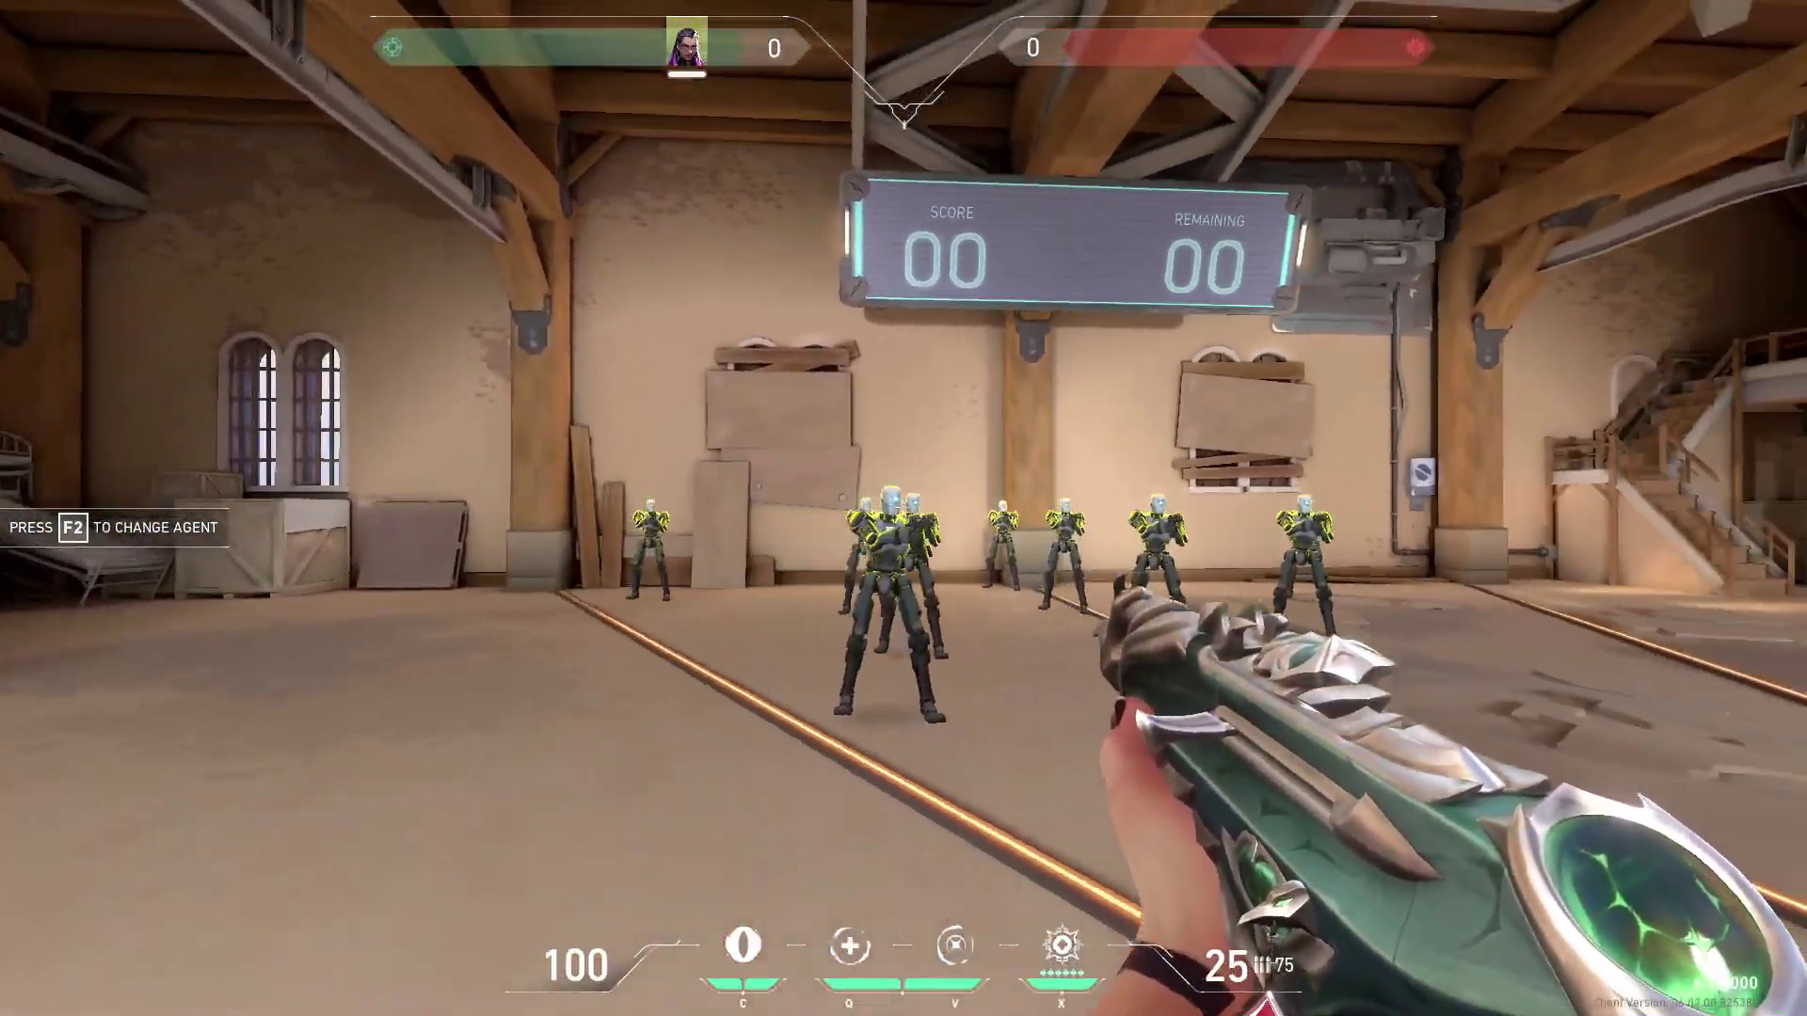
Step: Try the 0.185 sensitivity with rifle and knife, then reopen the game settings
{"action": "key", "text": "1"}
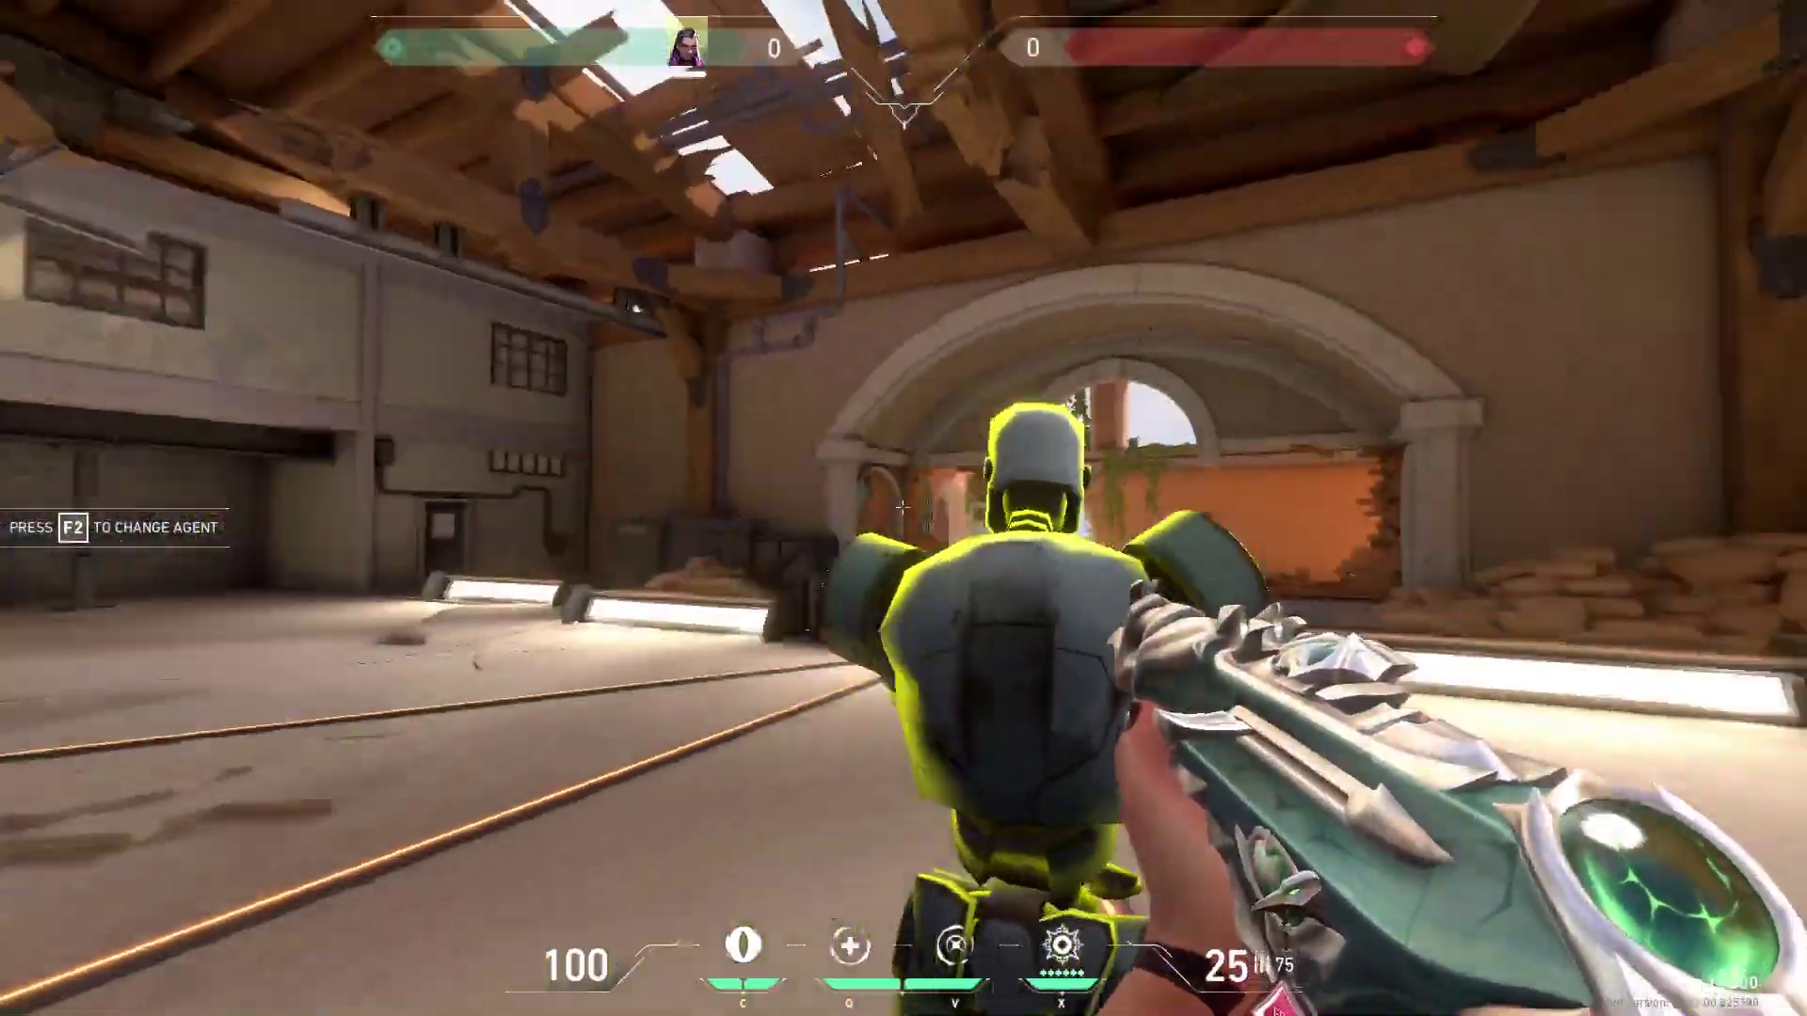
{"action": "key", "text": "3"}
{"action": "key", "text": "Escape"}
{"action": "type", "text": "0.462"}
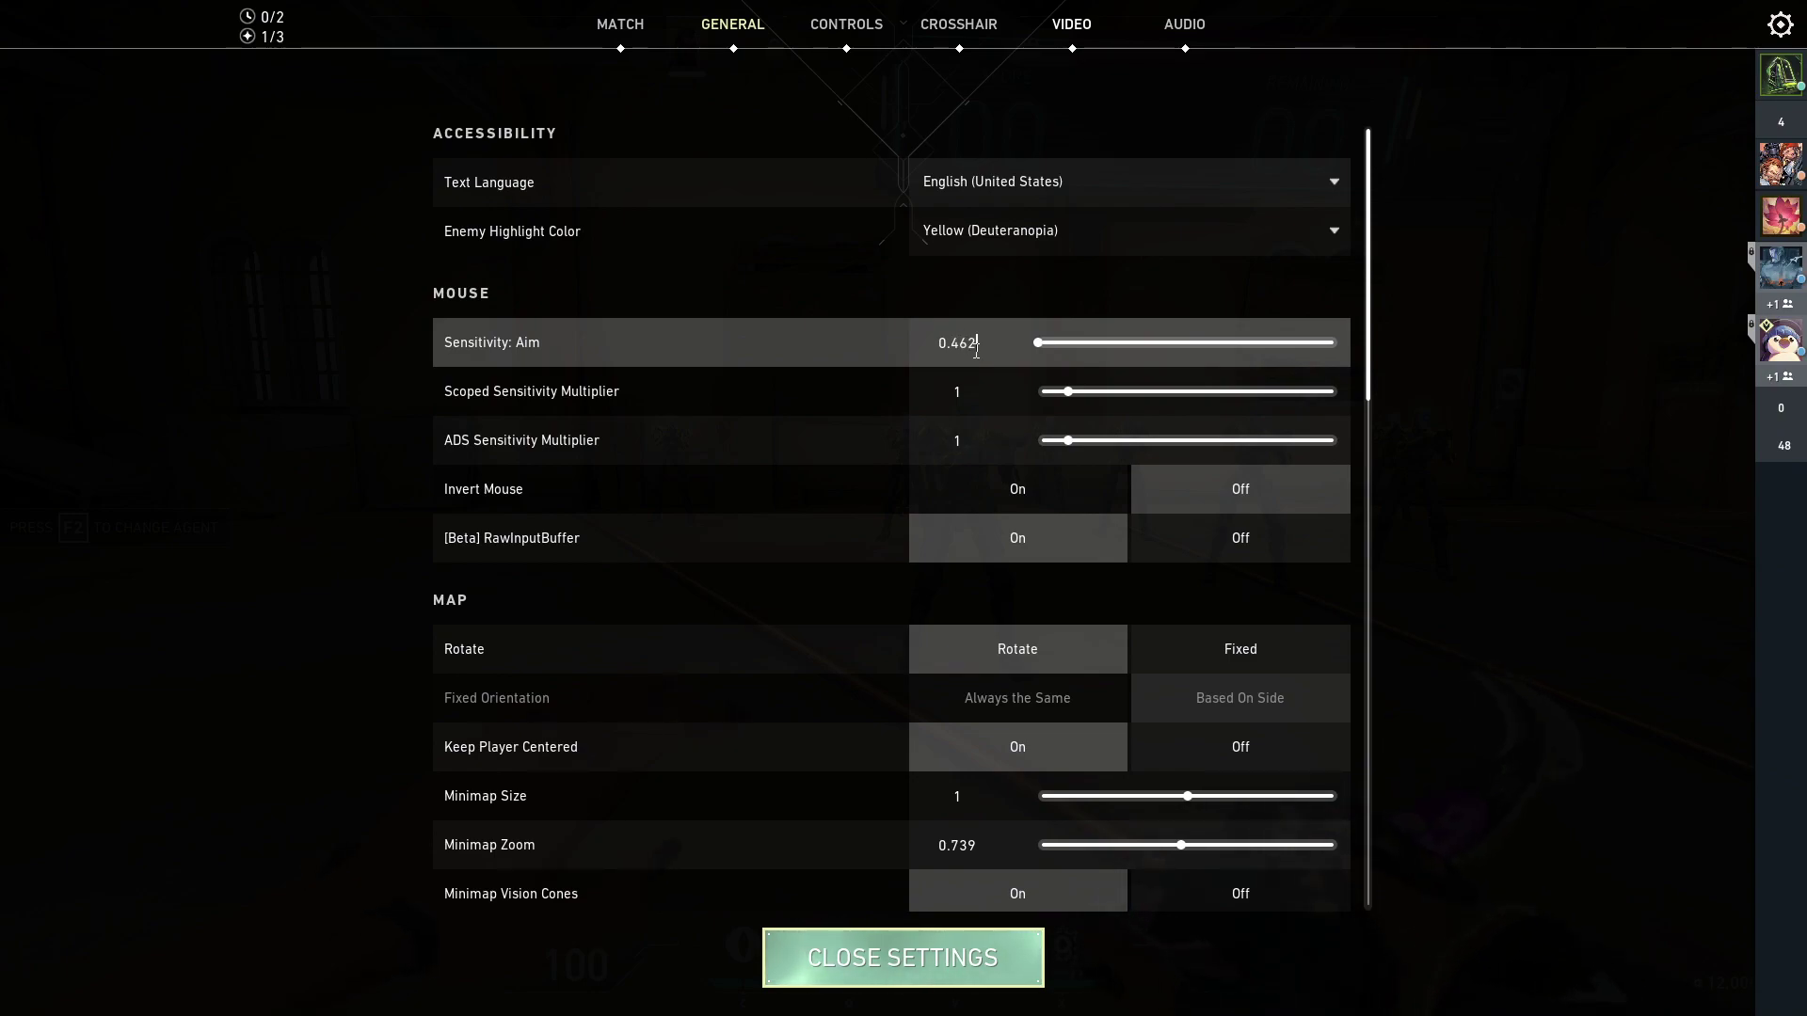
Step: Close settings with aim sensitivity at 0.462 and equip the primary rifle
{"action": "key", "text": "Escape"}
{"action": "key", "text": "1"}
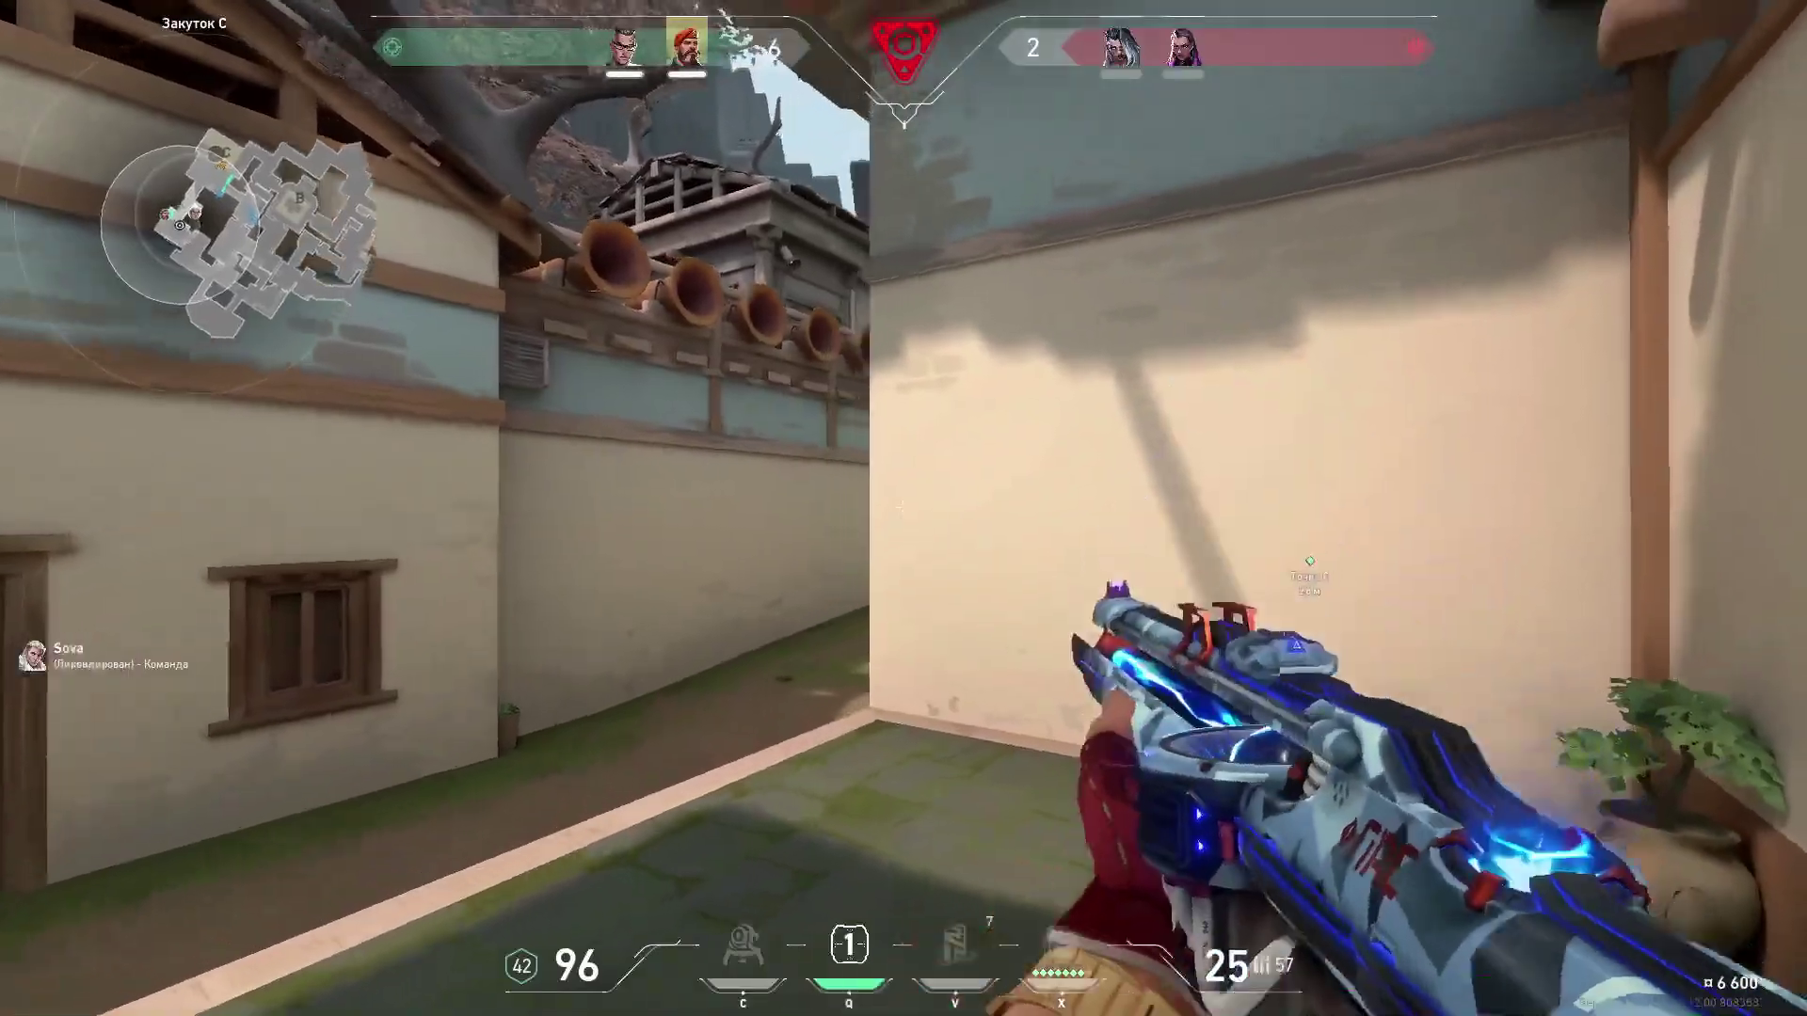
{"action": "left_click", "coordinate": [904, 508]}
{"action": "left_click", "coordinate": [904, 509]}
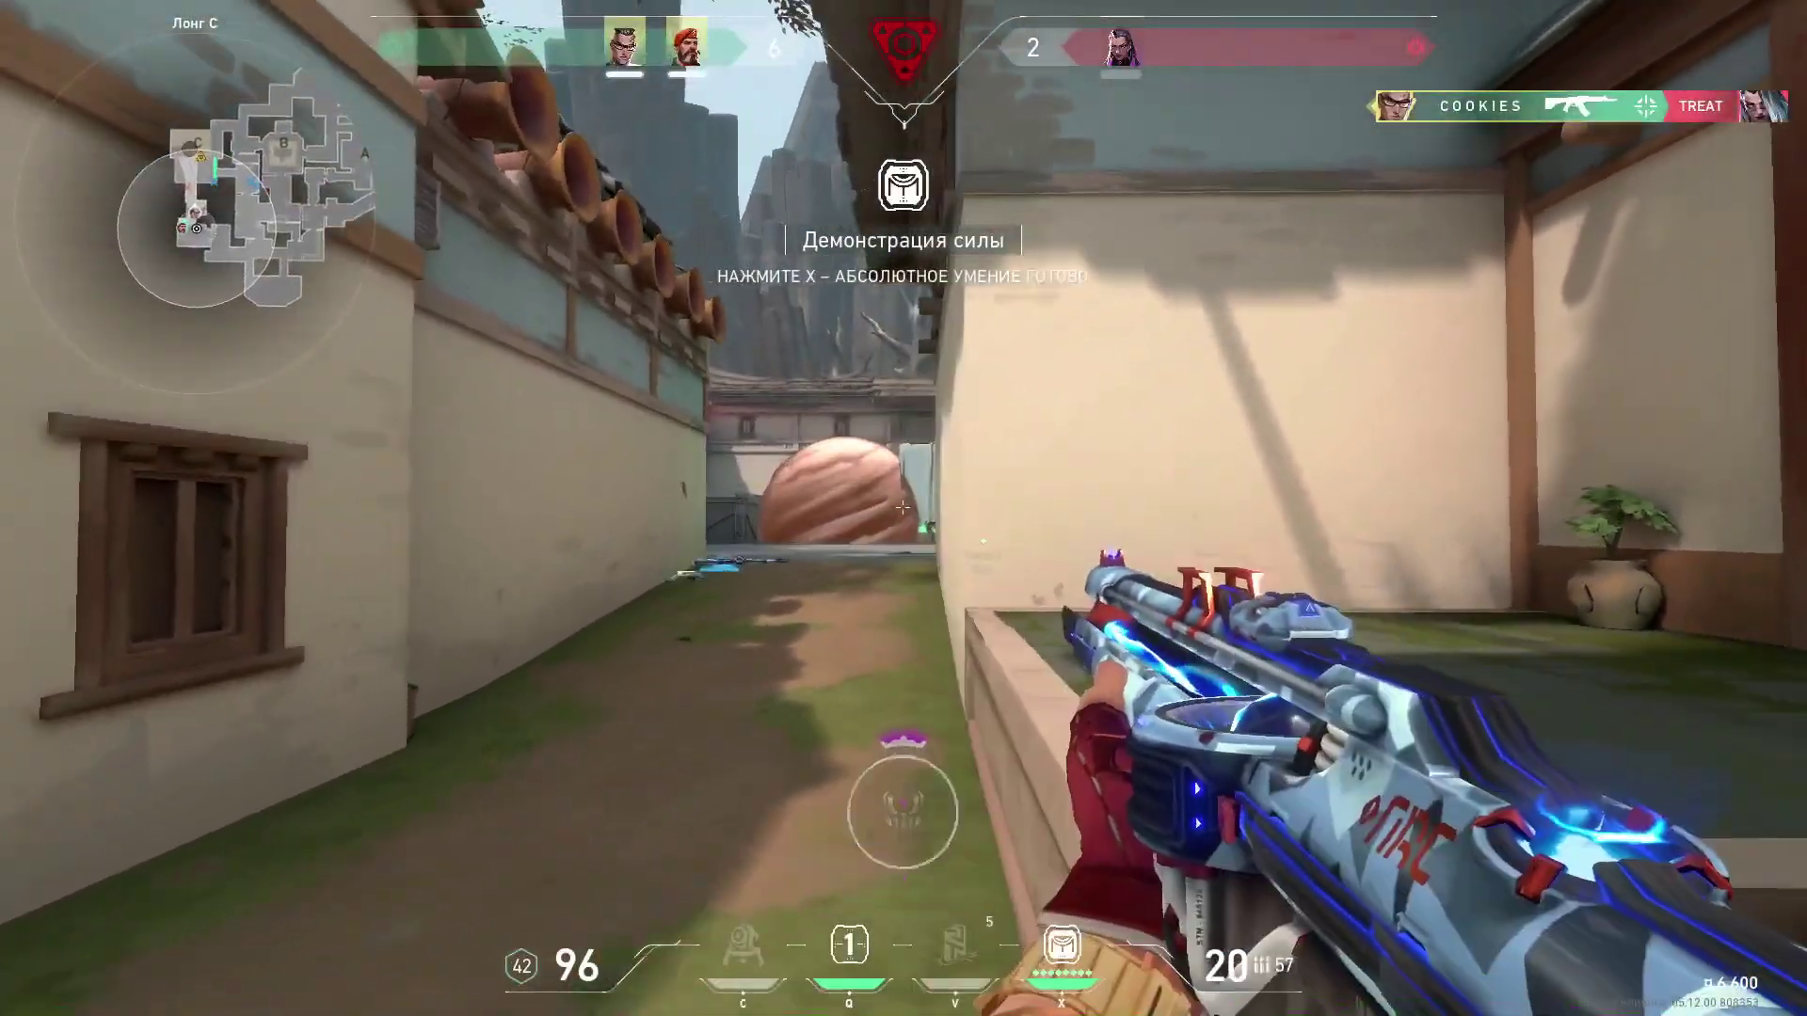
{"action": "left_click", "coordinate": [903, 509]}
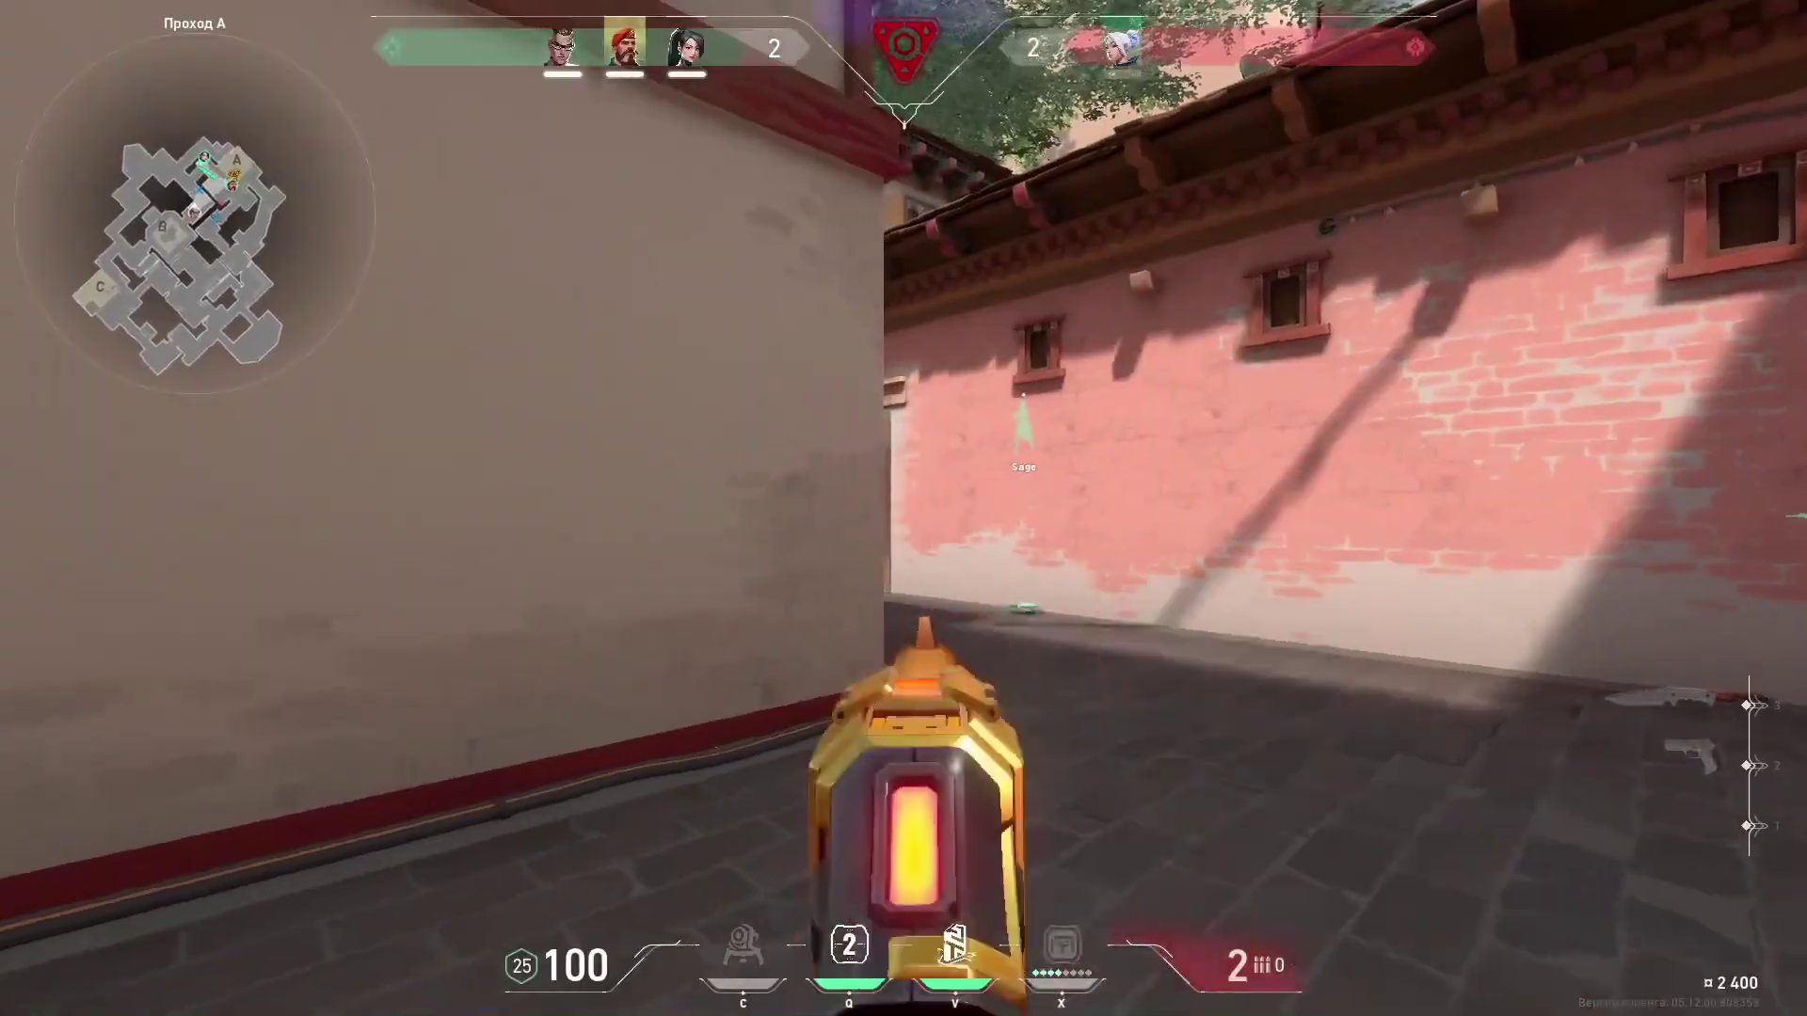
{"action": "right_click", "coordinate": [904, 509]}
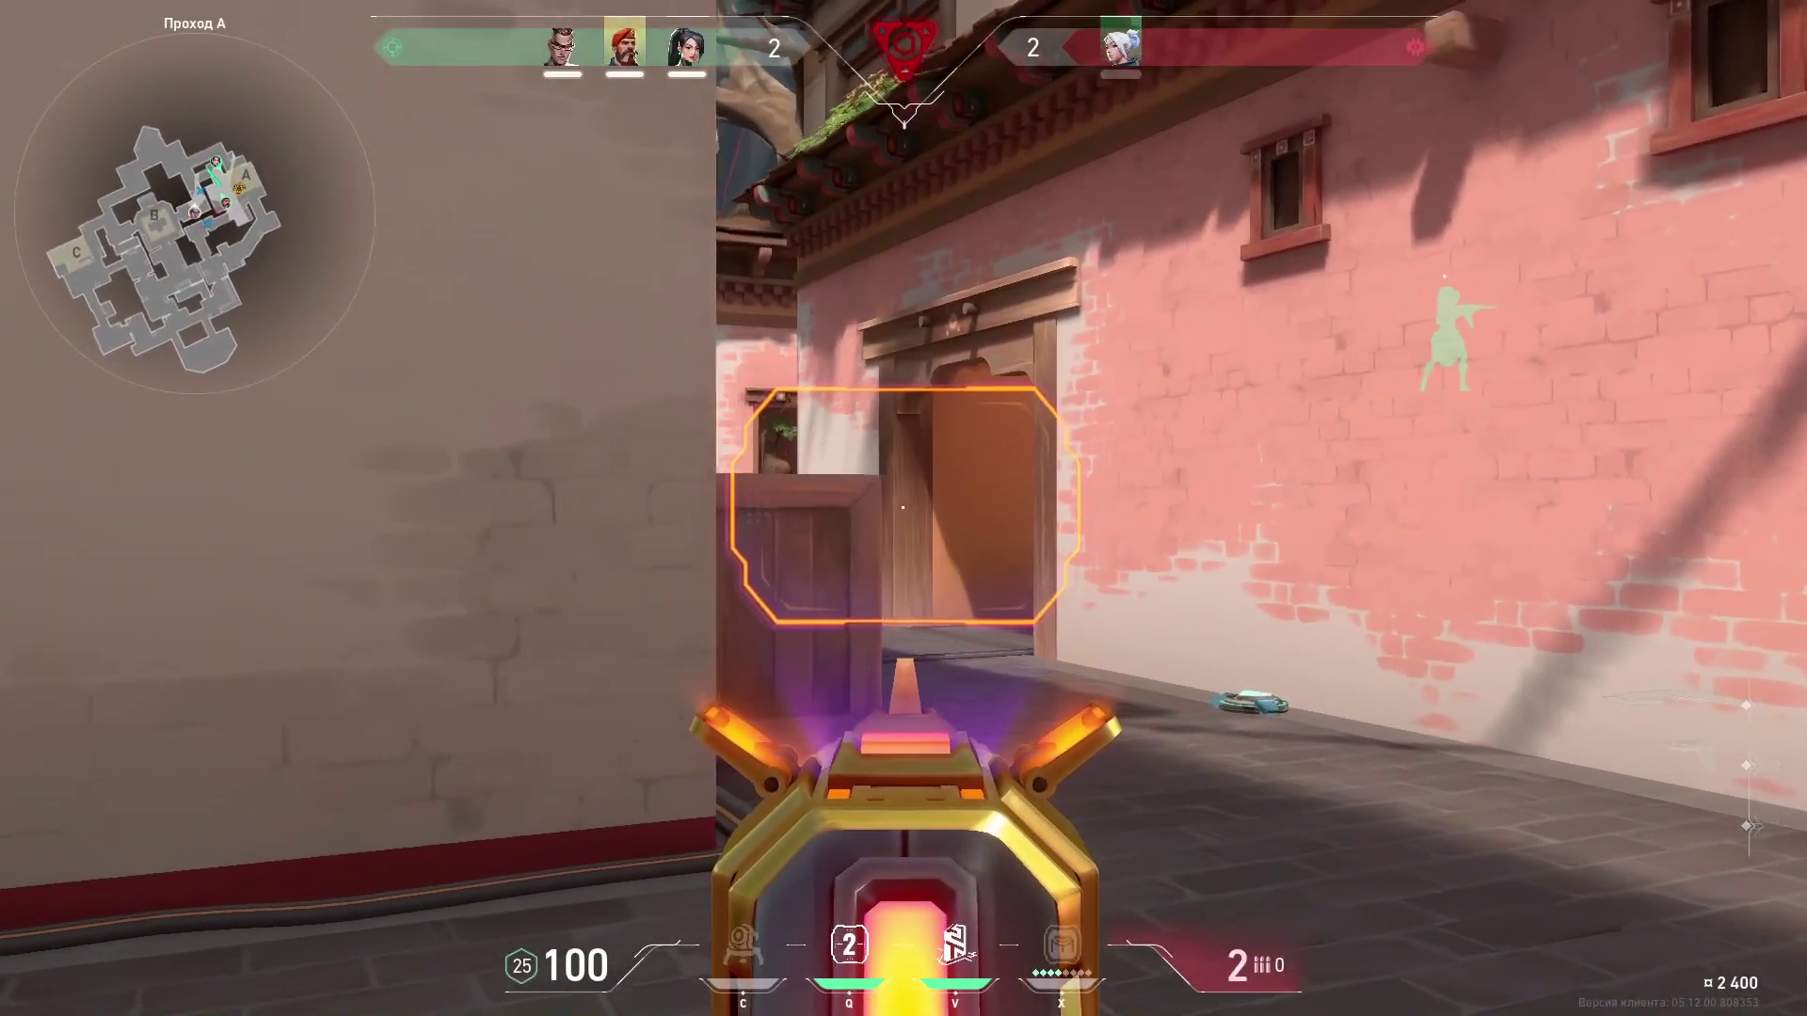